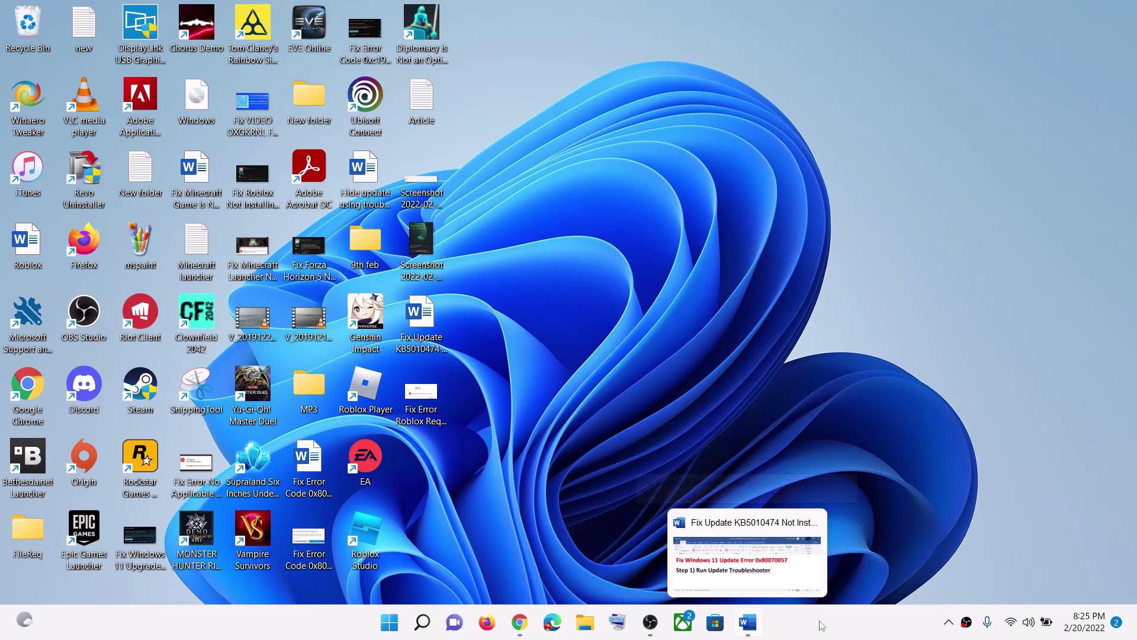
Step: In the Word guide, highlight the 0x80070057 error code and the Run Update Troubleshooter step, then open Start
left_click(750, 618)
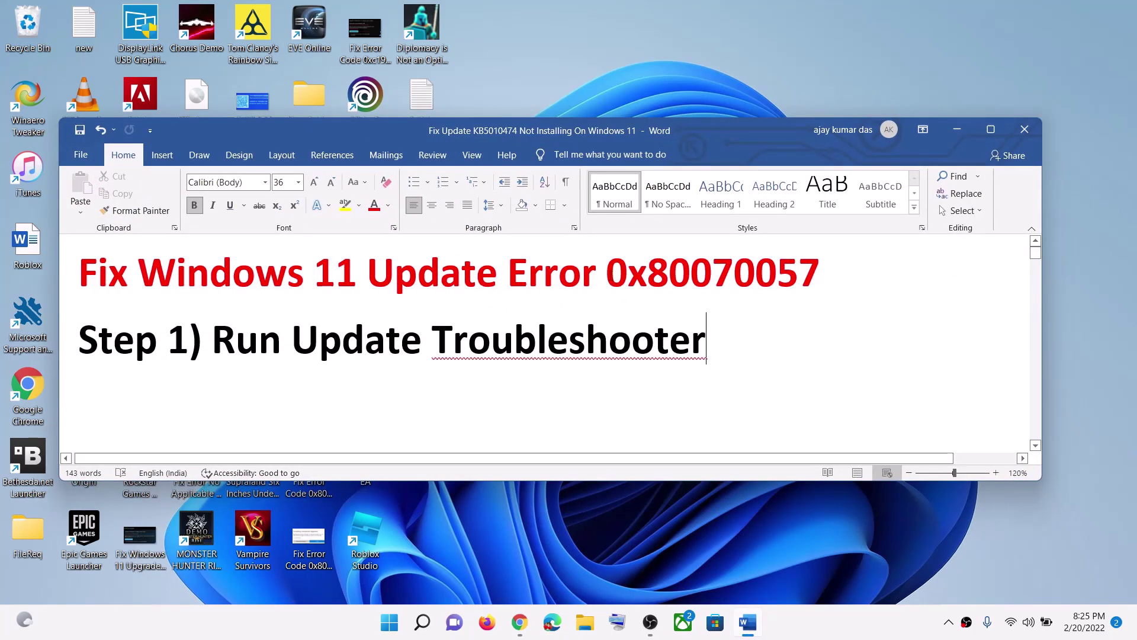
left_click_drag(606, 278, 872, 277)
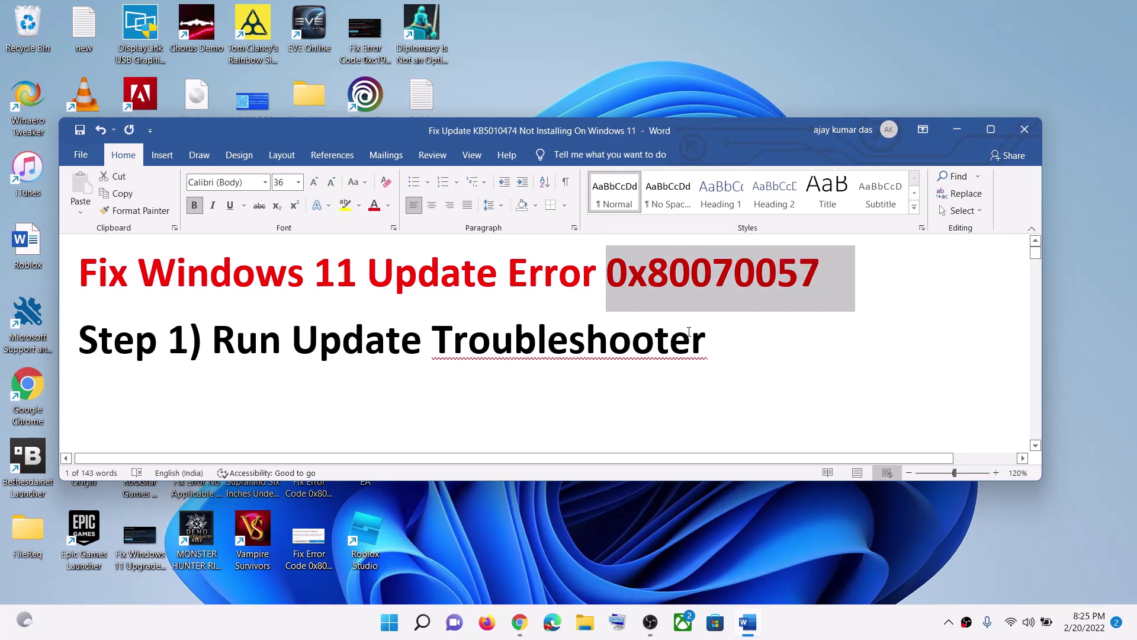
left_click_drag(715, 341, 212, 340)
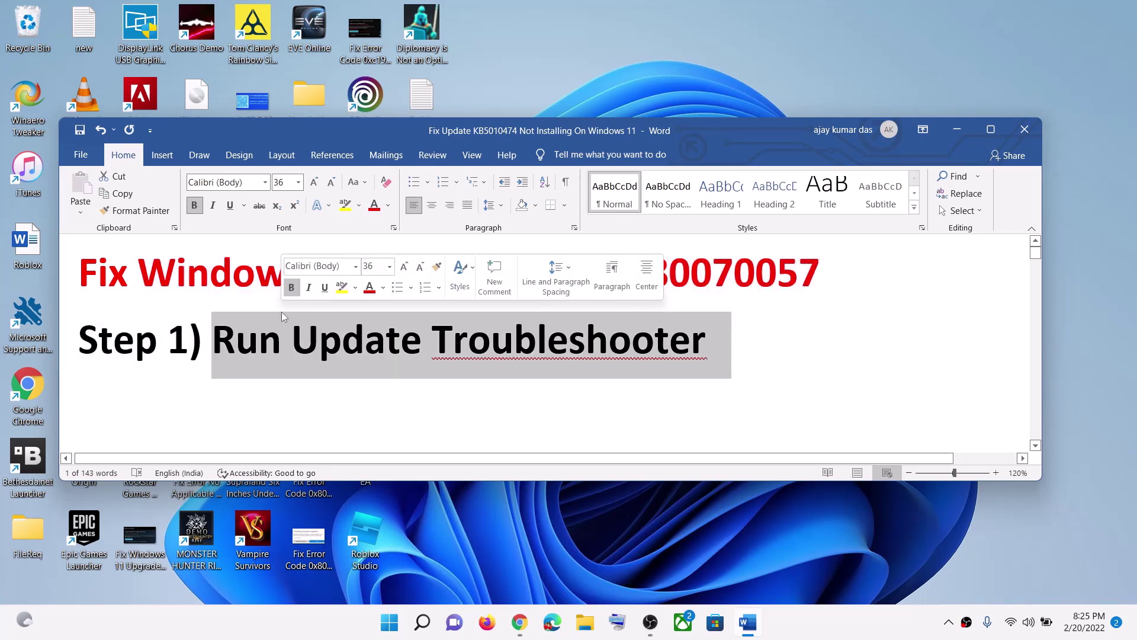
left_click(389, 620)
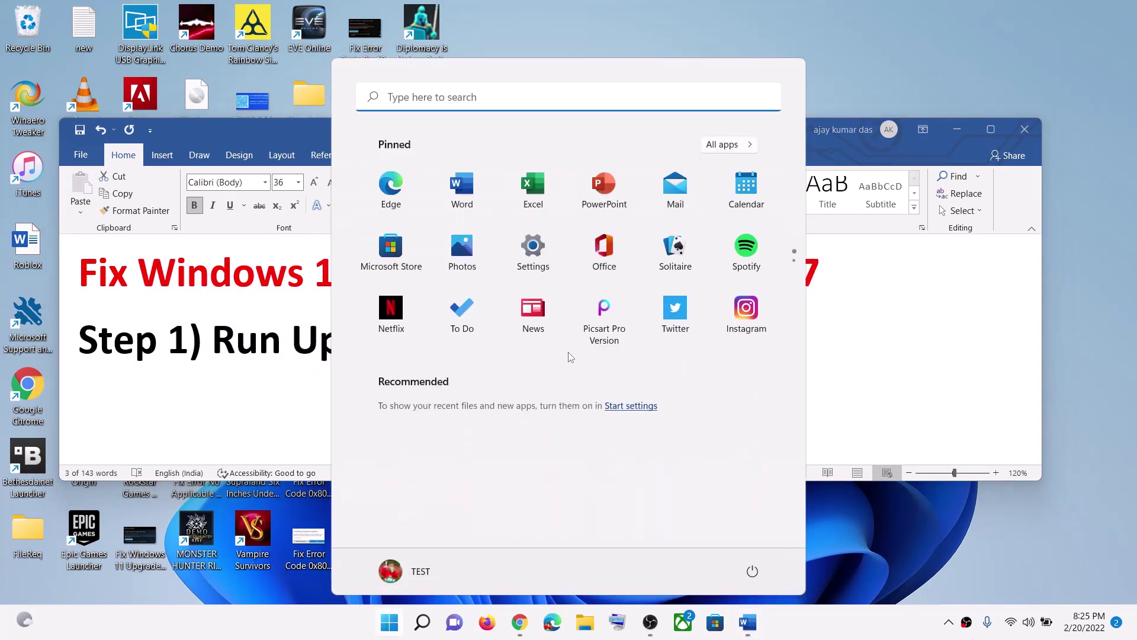
Step: Run the Windows Update troubleshooter from Settings > System > Troubleshoot > Other troubleshooters
left_click(542, 259)
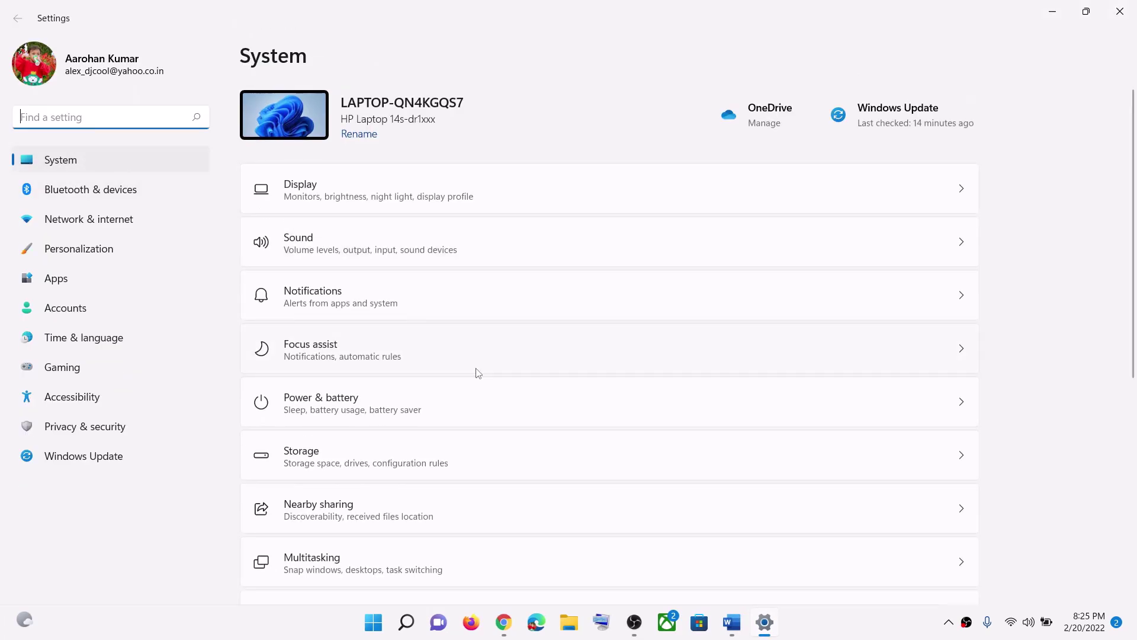
scroll(478, 372, "down", 3)
scroll(468, 372, "down", 2)
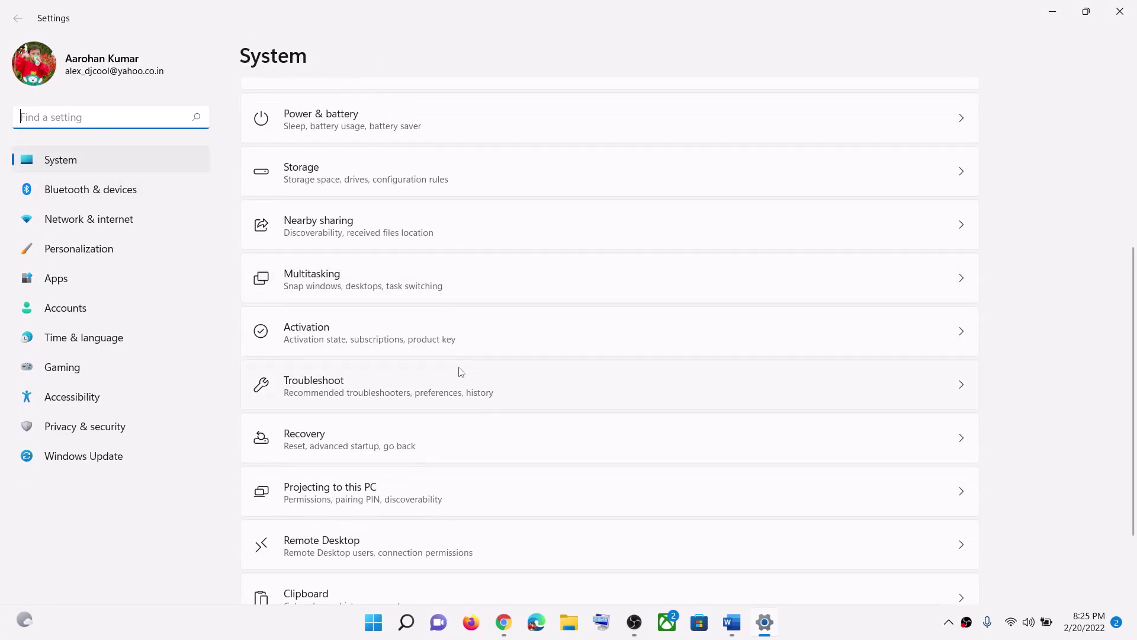
left_click(412, 383)
left_click(336, 299)
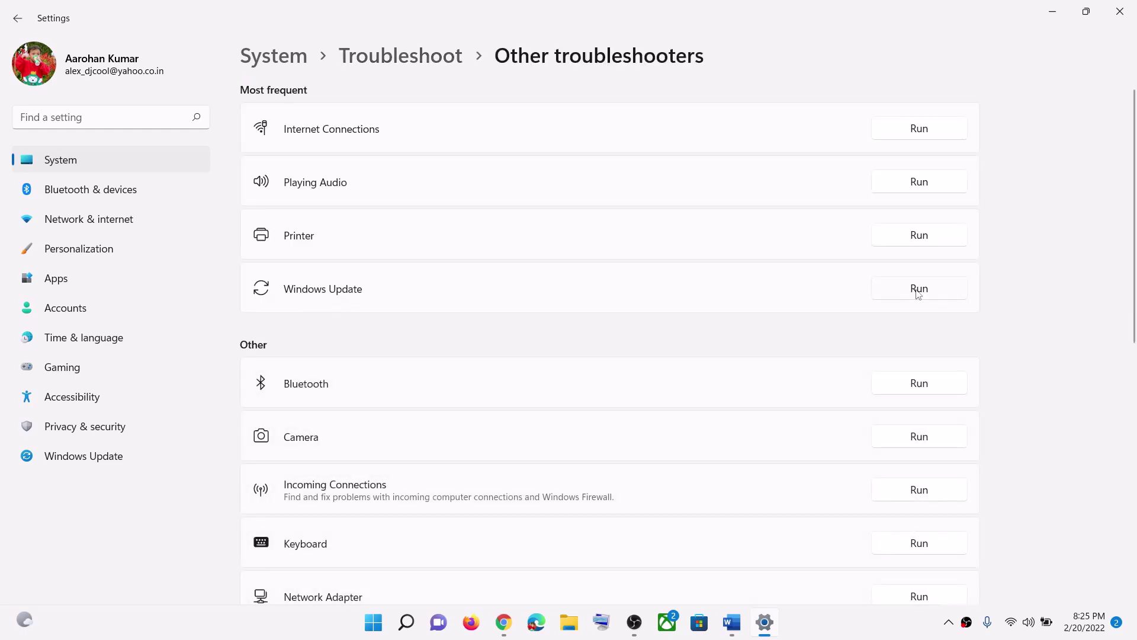
left_click(919, 289)
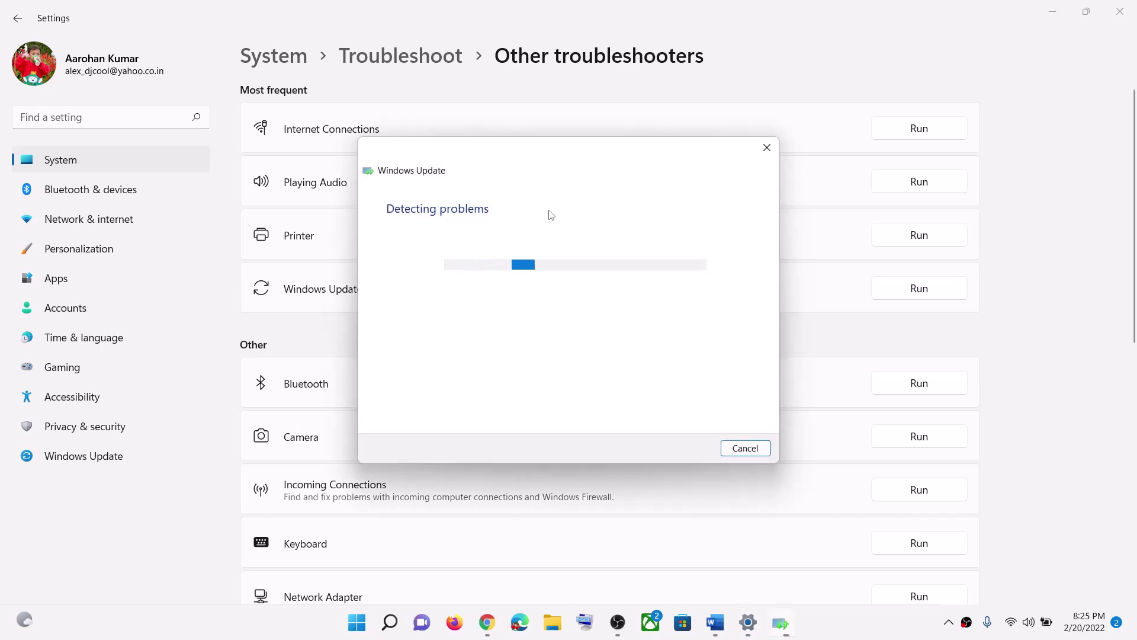
Step: Dismiss the power options and scroll the Word guide to Step 2
left_click(359, 621)
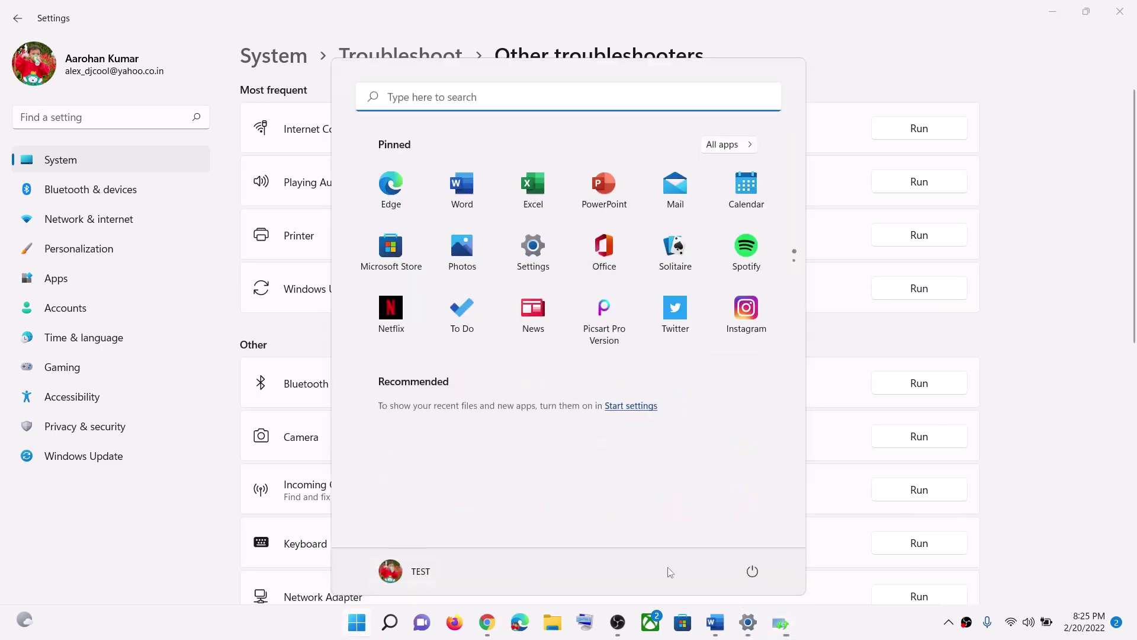
left_click(752, 573)
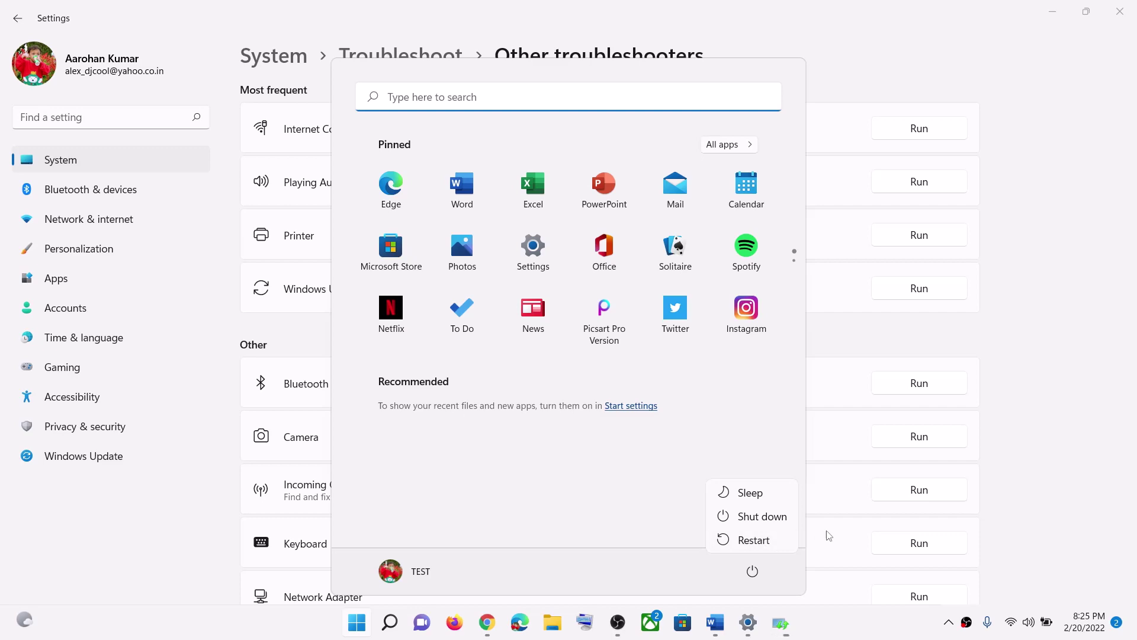
key("Escape")
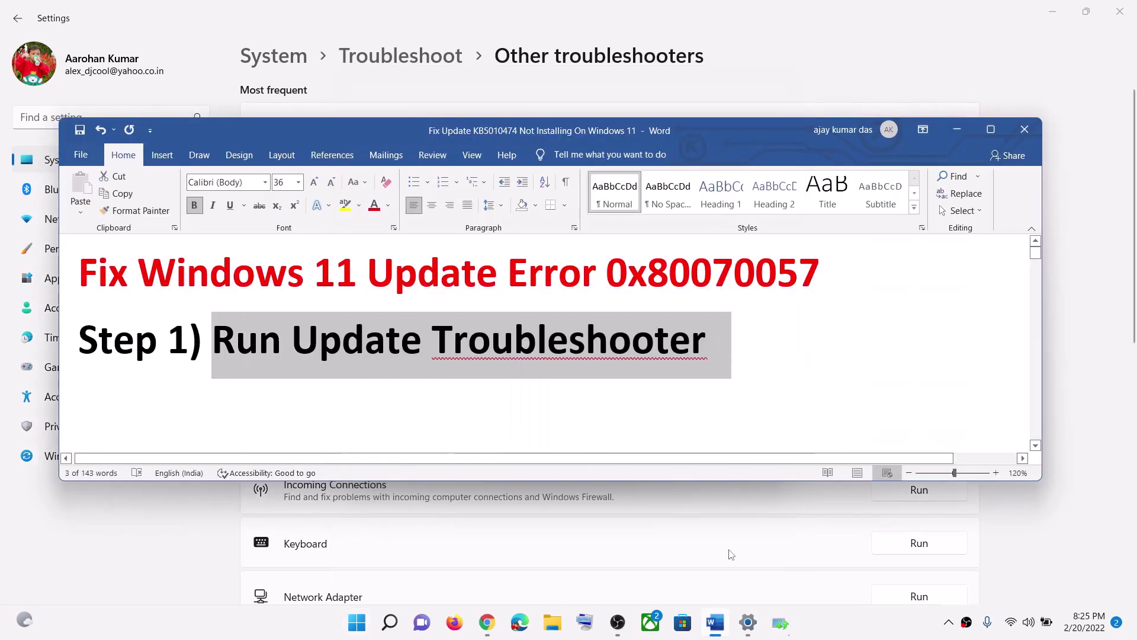
scroll(525, 406, "down", 5)
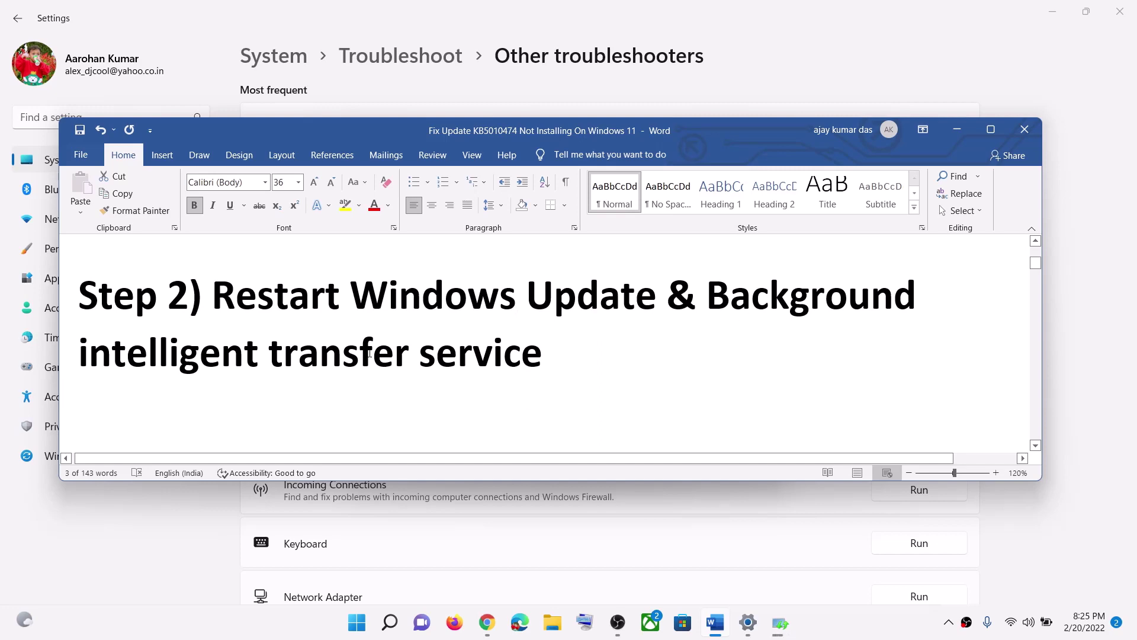
Step: Search 'services', open the Services app and select the Windows Update service
left_click(363, 622)
type("services")
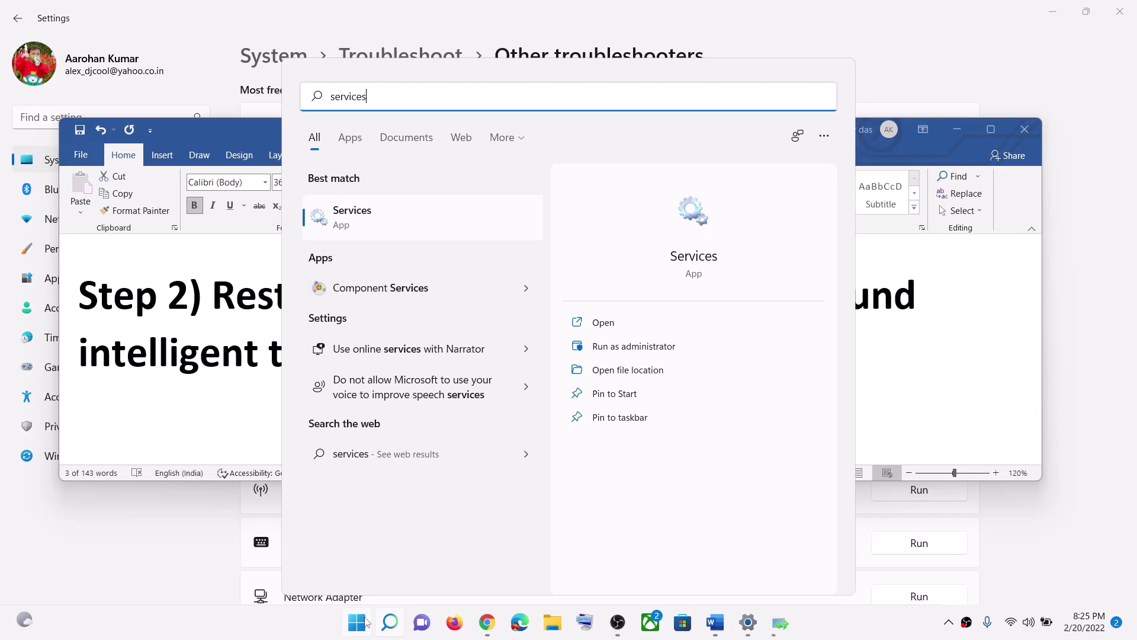
key("Return")
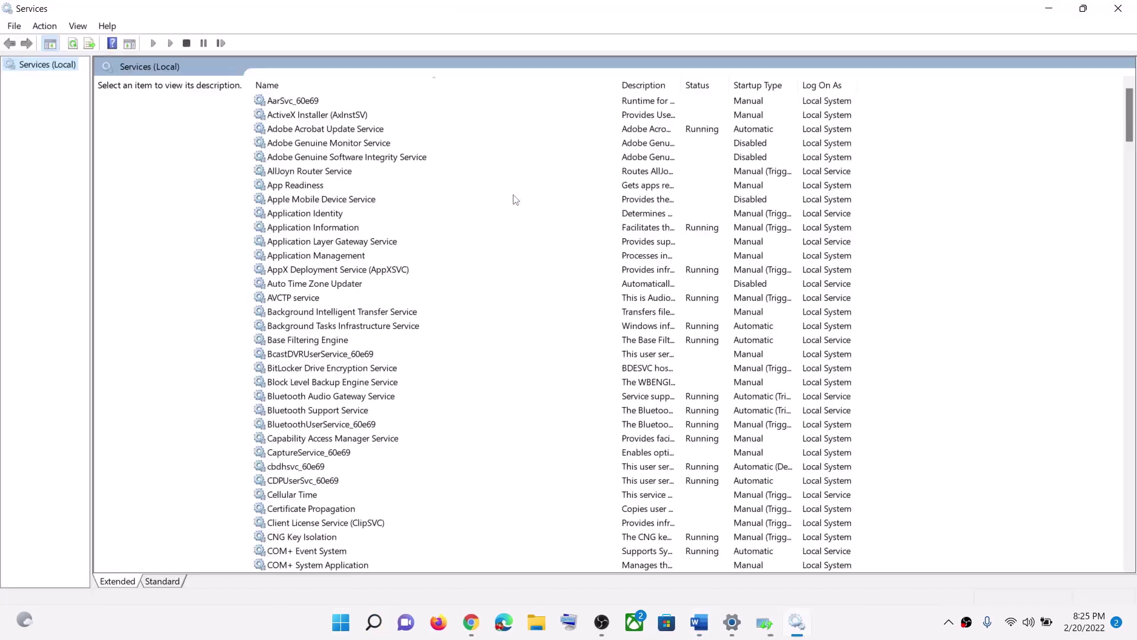
left_click(417, 326)
key("w")
scroll(417, 325, "down", 7)
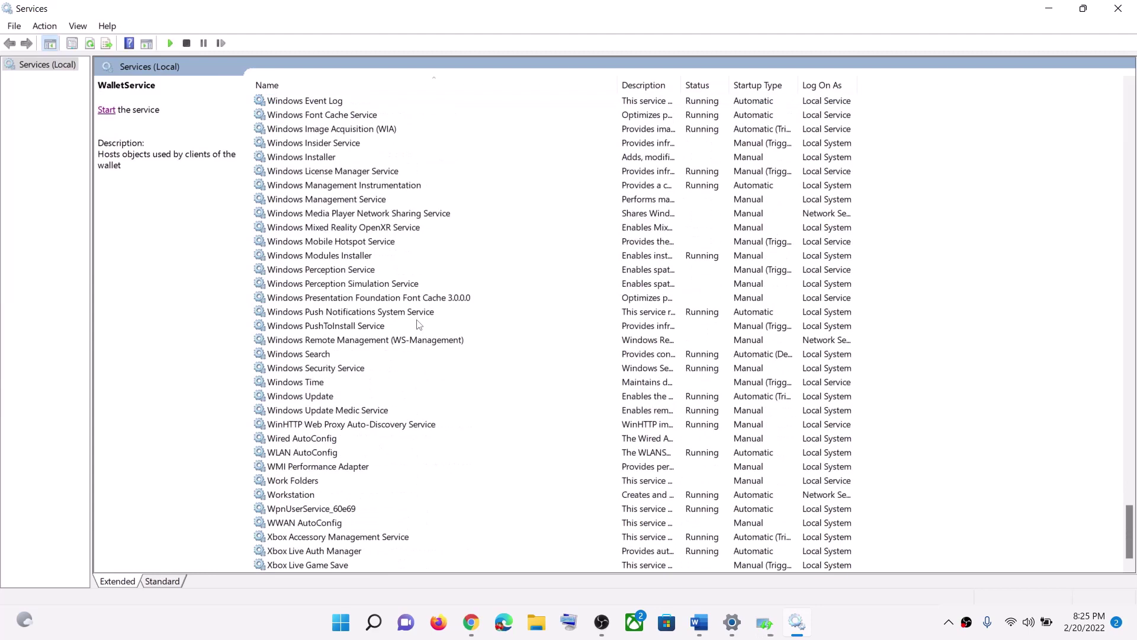
left_click(315, 385)
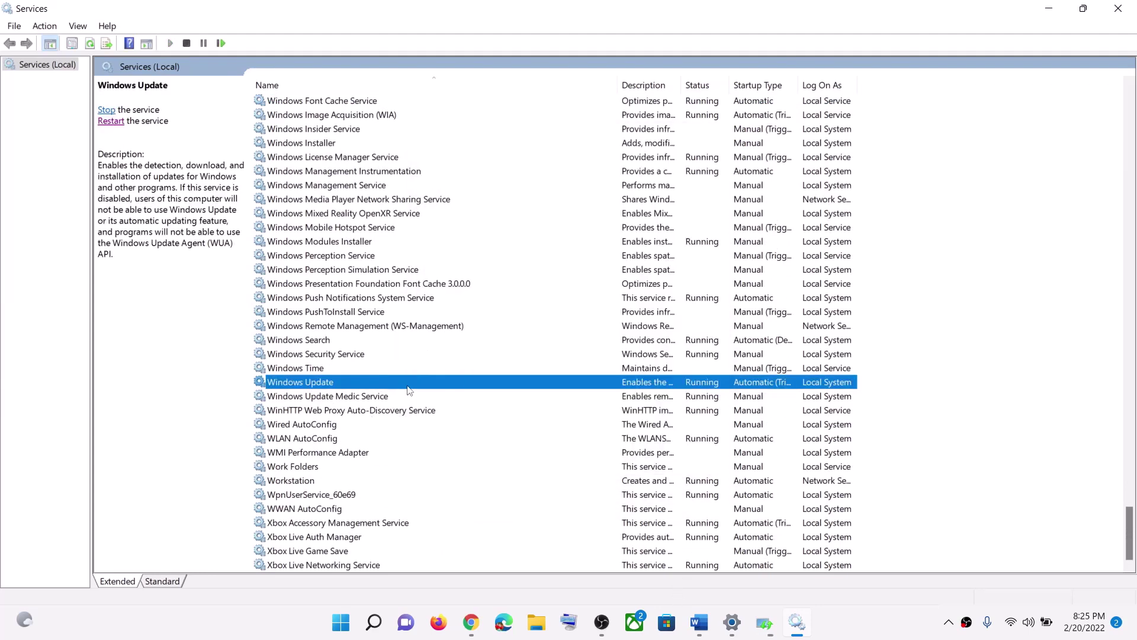
Step: Keep Windows Update's startup type at Automatic, confirm, and restart the service
double_click(415, 381)
left_click(541, 295)
left_click(537, 316)
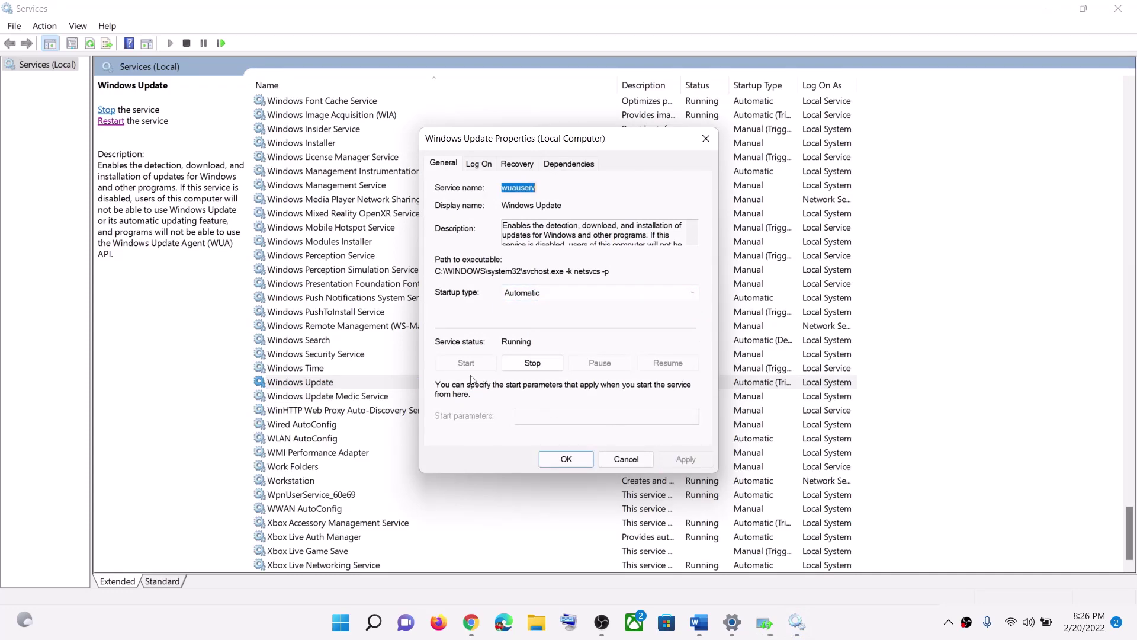
left_click(557, 461)
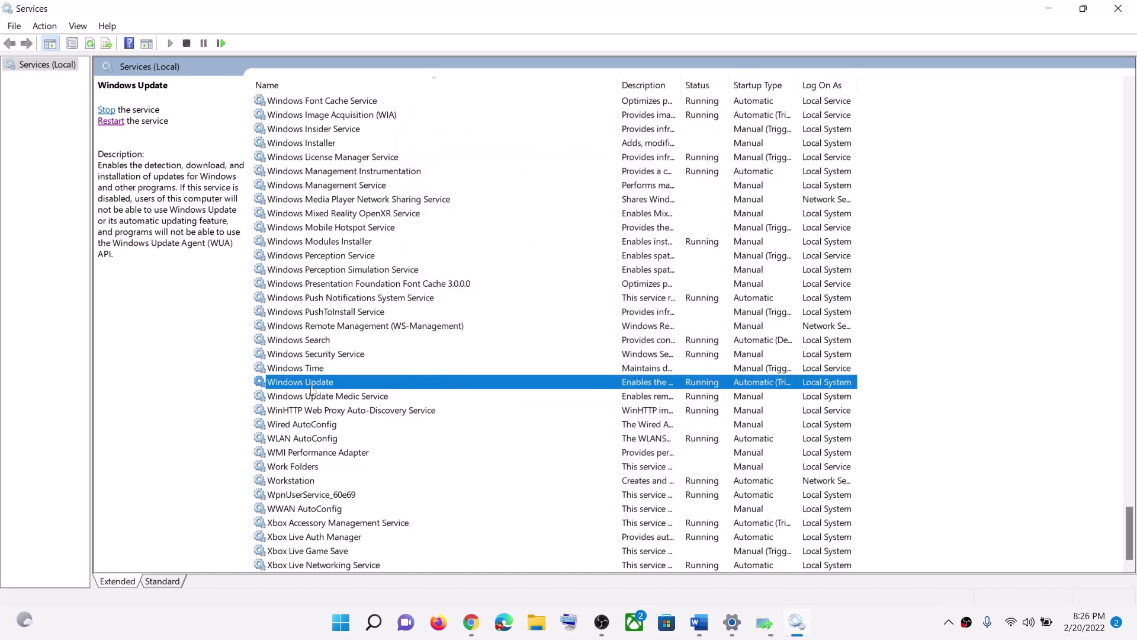
left_click(111, 121)
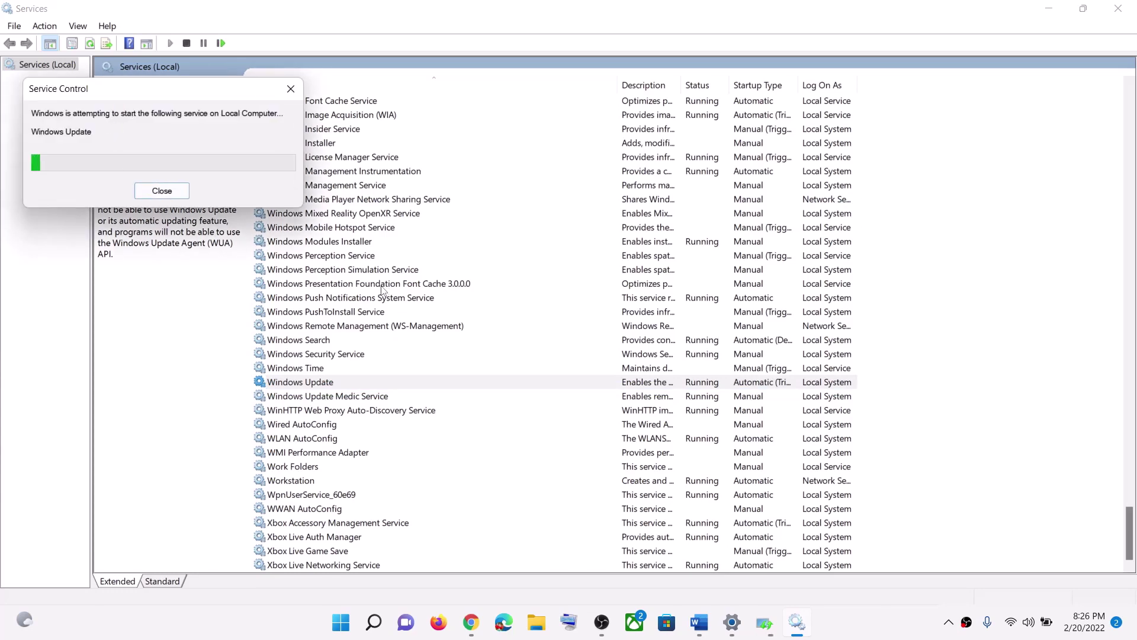
Step: Set Background Intelligent Transfer Service's startup type to Automatic and apply it
left_click(352, 312)
key("b")
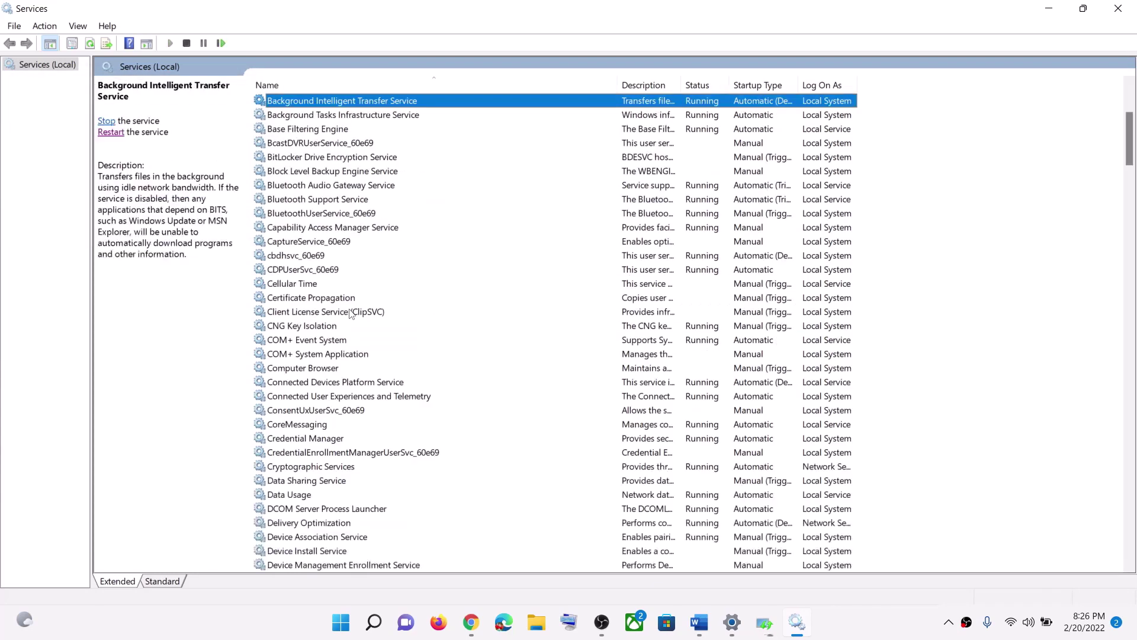
scroll(466, 201, "up", 2)
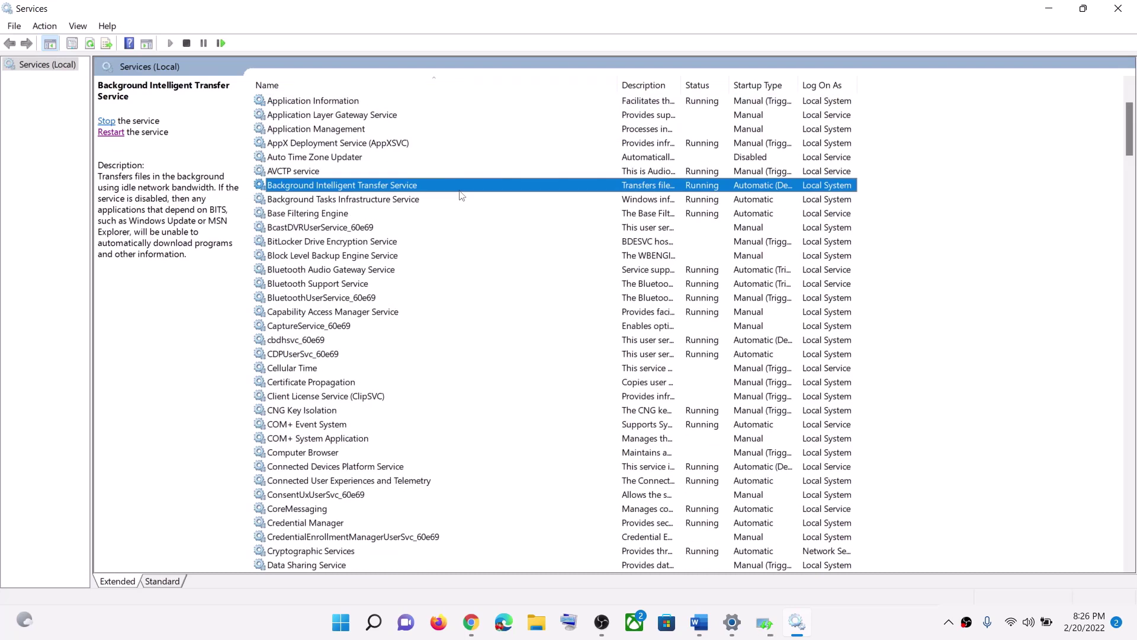
double_click(458, 184)
left_click(548, 296)
left_click(548, 313)
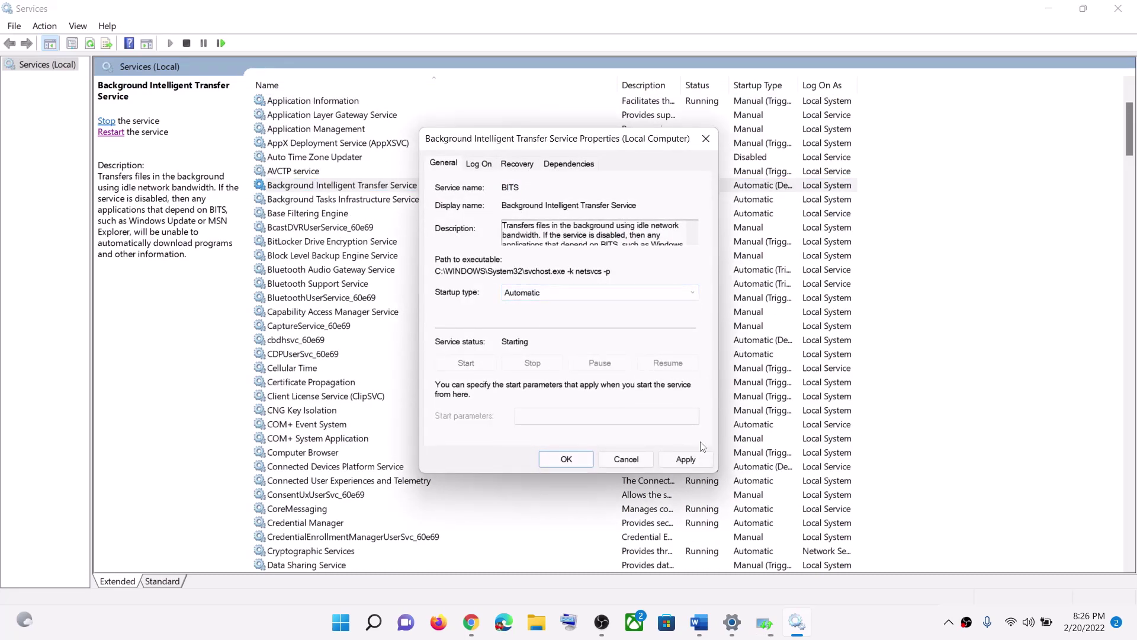
left_click(686, 459)
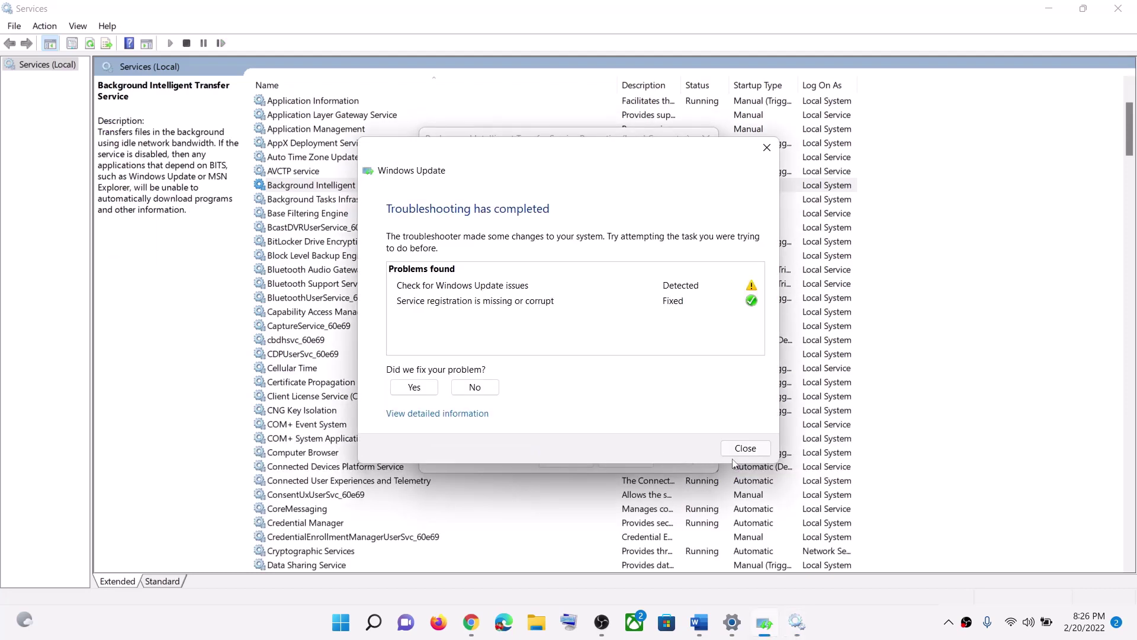
Step: Close the troubleshooter report, confirm the properties, restart Background Intelligent Transfer Service, and close Services
left_click(742, 449)
left_click(566, 456)
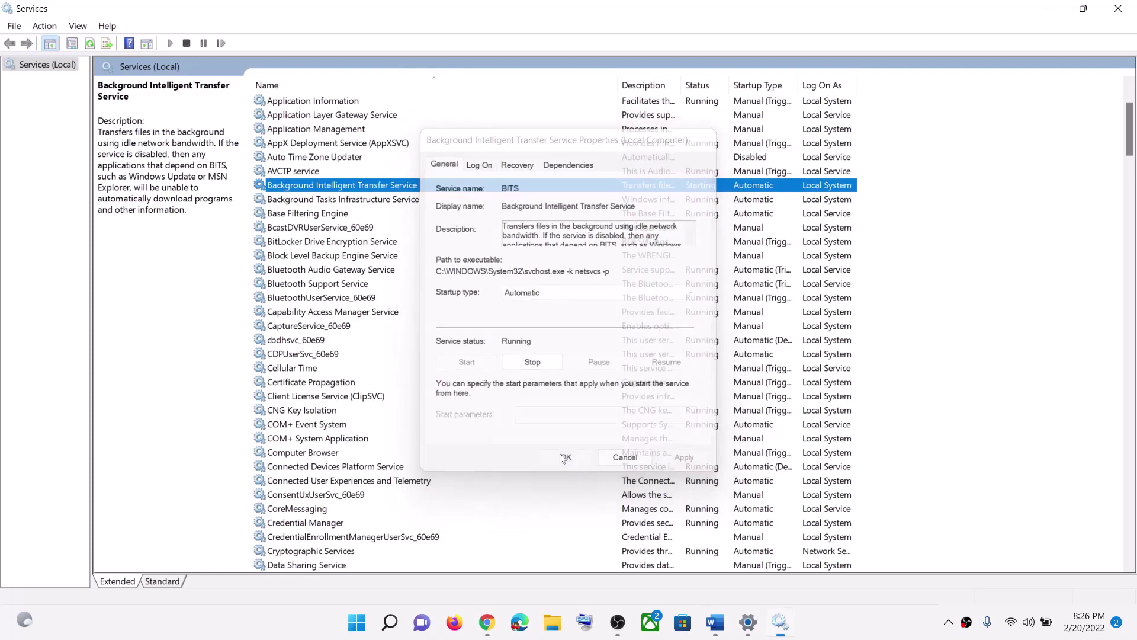
left_click(403, 259)
left_click(335, 189)
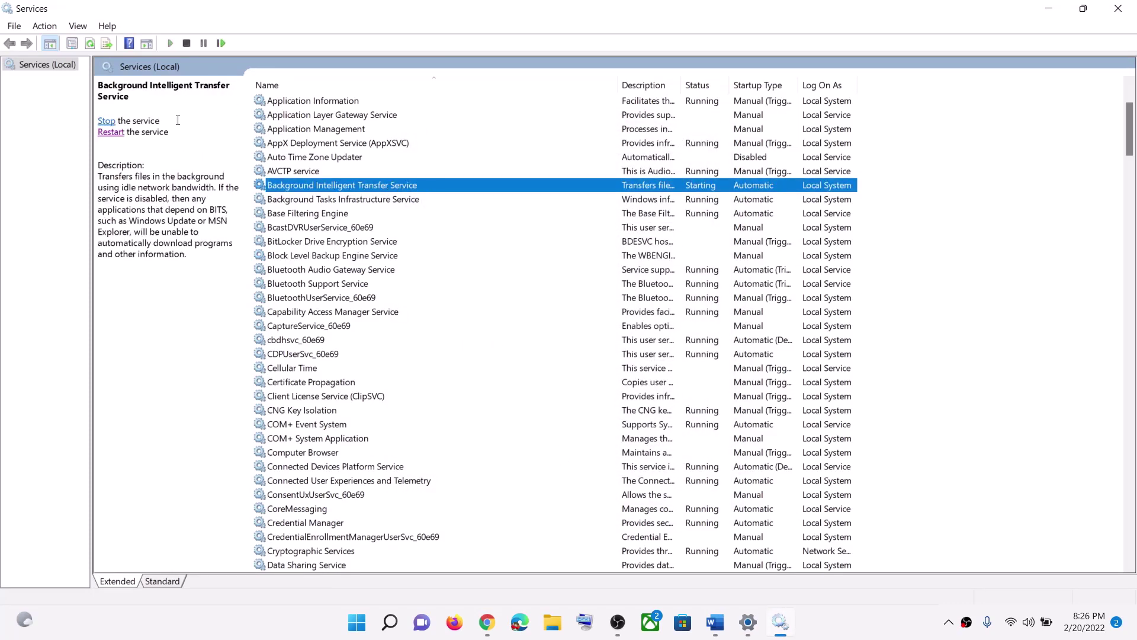
left_click(116, 136)
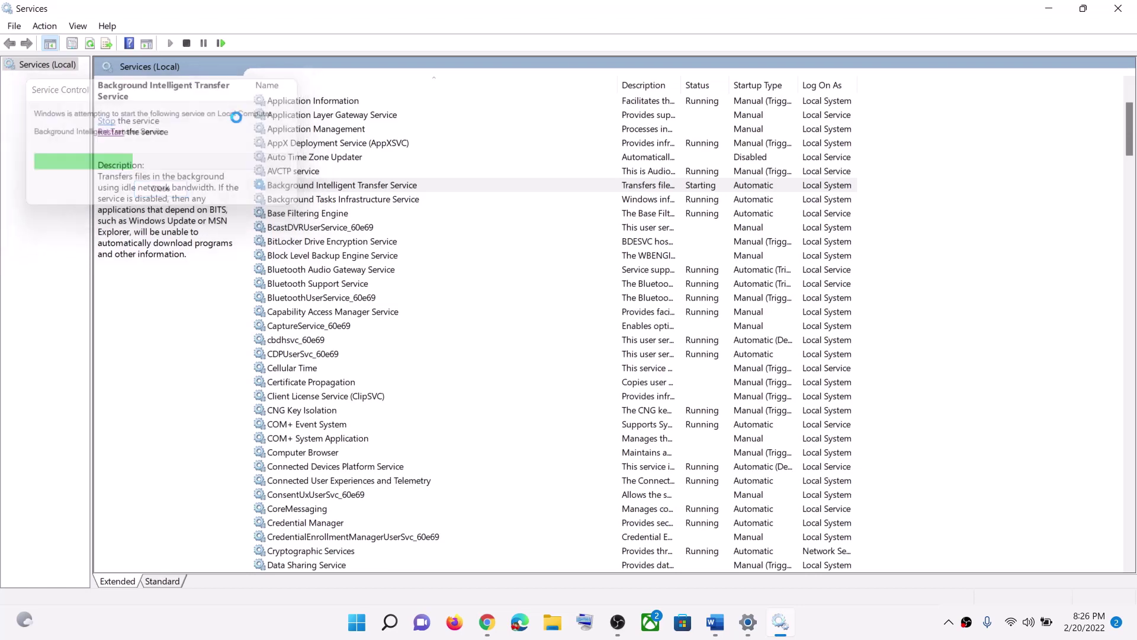
left_click(1121, 10)
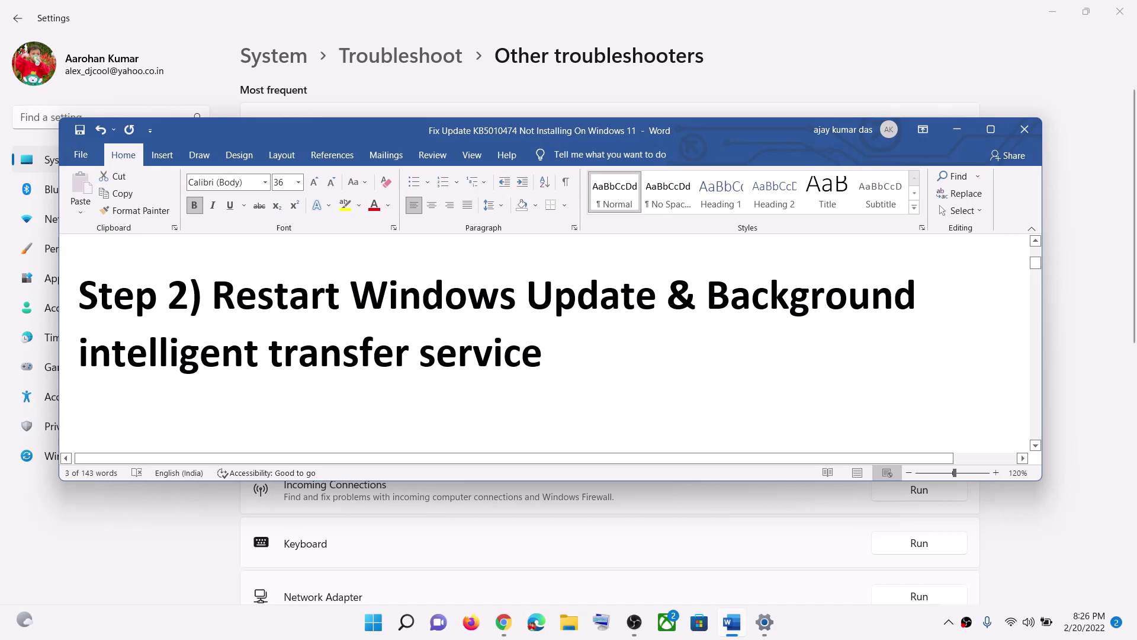
Step: Select the Step 3 Microsoft Update Catalog address in Word and bring the catalog browser window forward
scroll(534, 354, "down", 4)
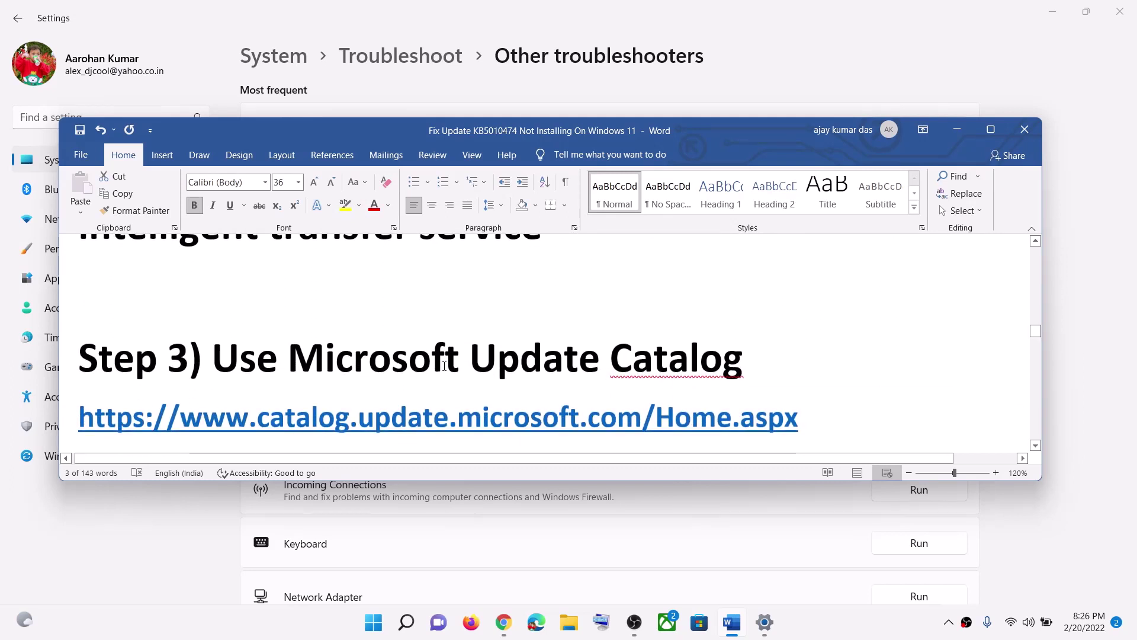
scroll(445, 366, "down", 3)
scroll(444, 366, "up", 2)
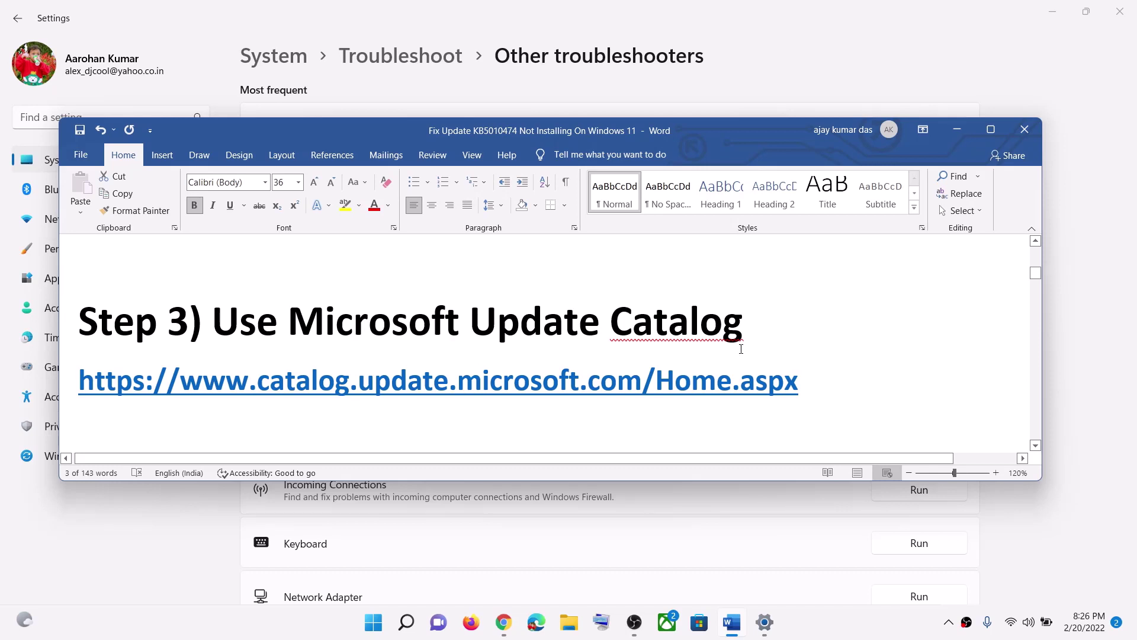
left_click_drag(801, 373, 63, 426)
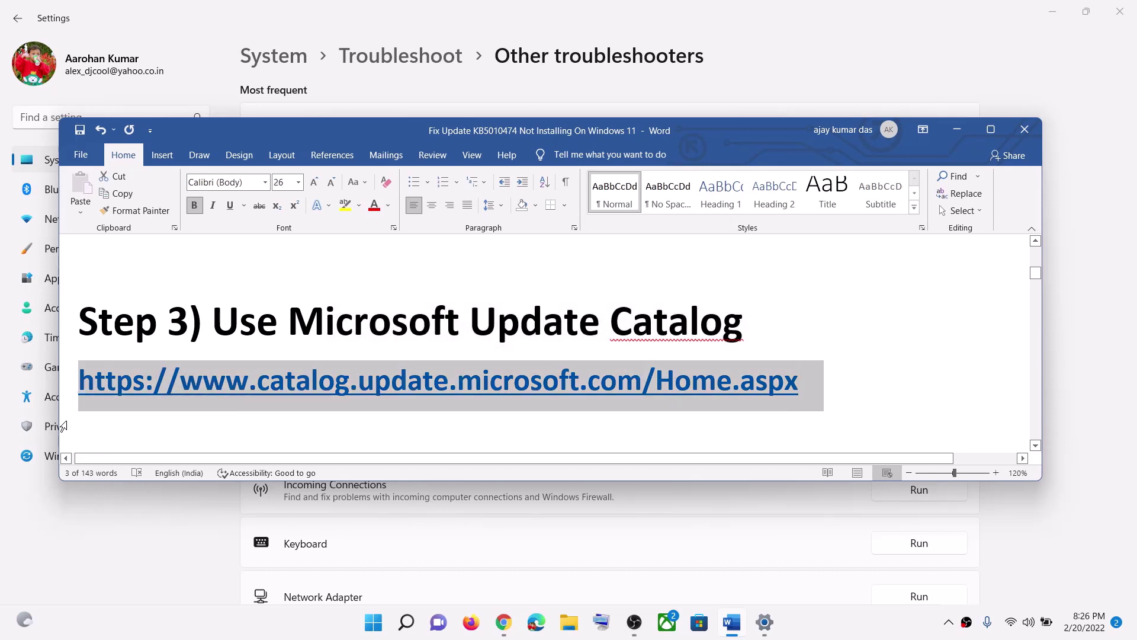
left_click(503, 622)
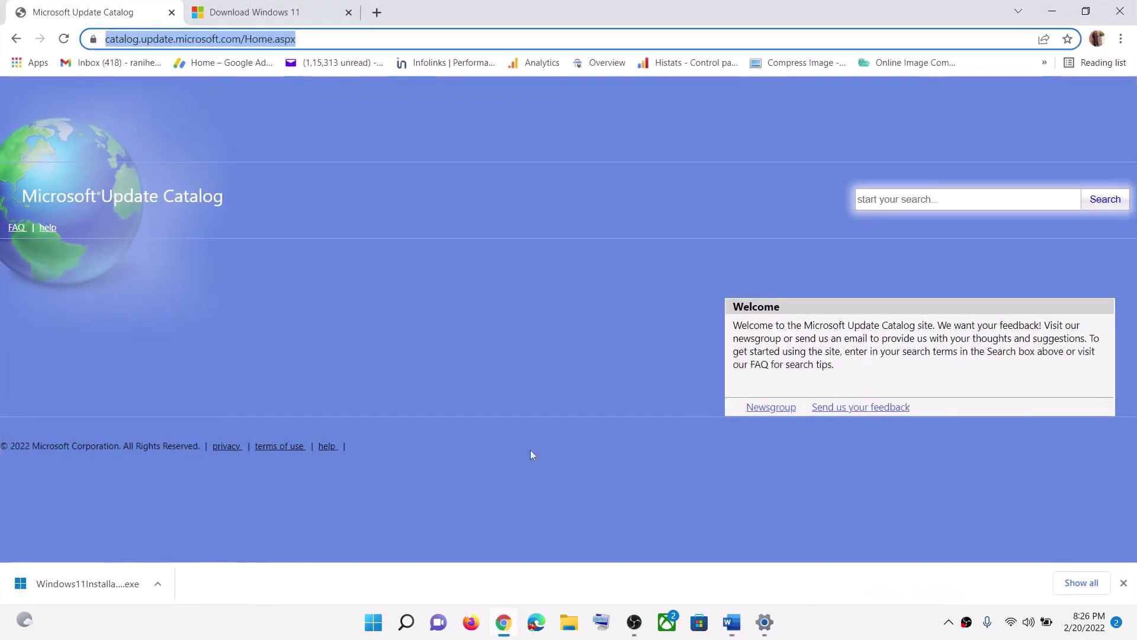
left_click(359, 147)
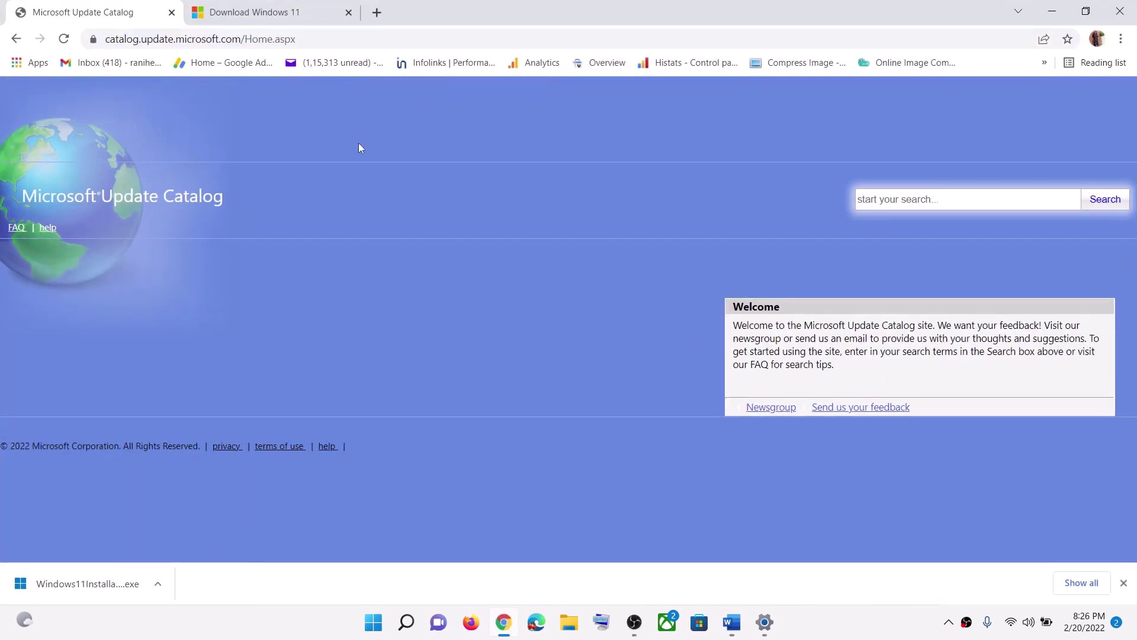
left_click(902, 205)
key("alt+Tab")
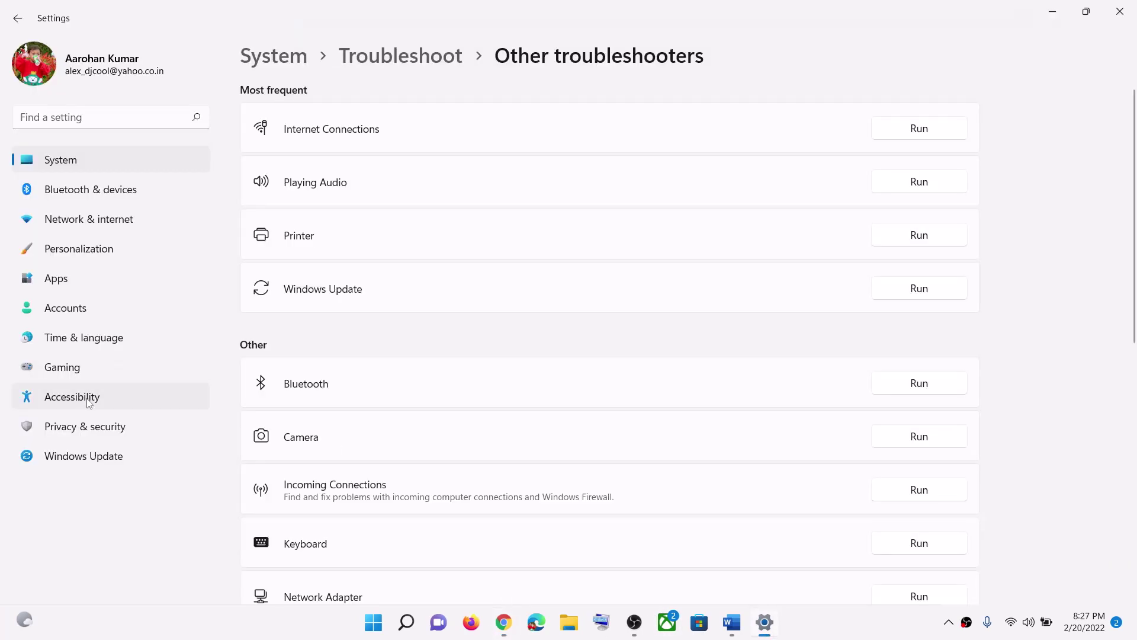
Step: Open Windows Update > Update history and select the KB5010474 update number
left_click(67, 451)
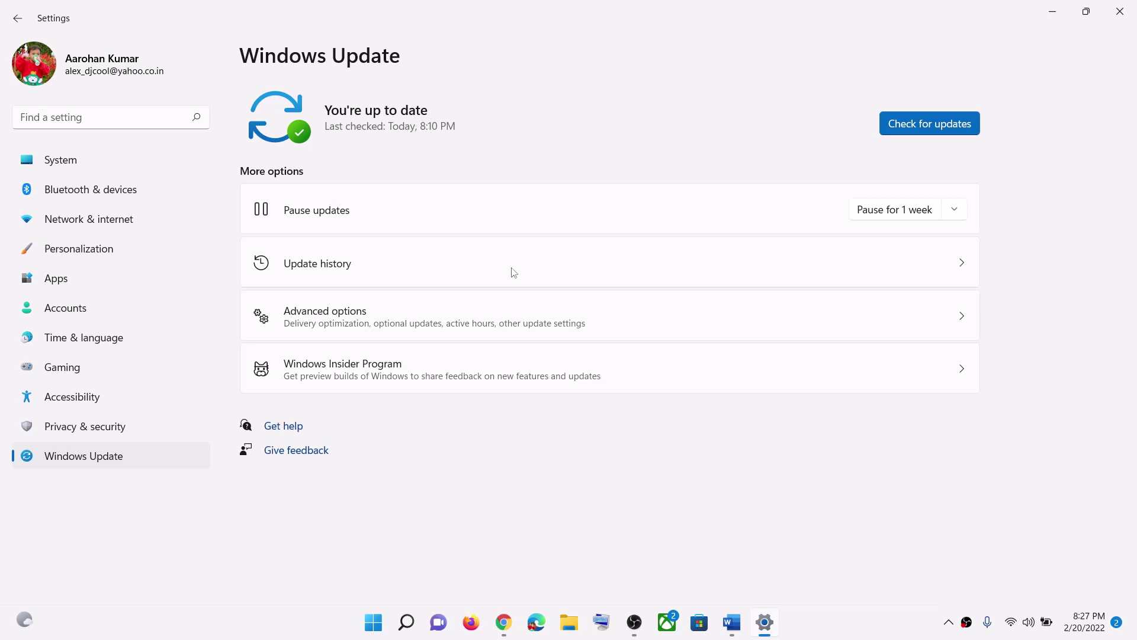
left_click(338, 274)
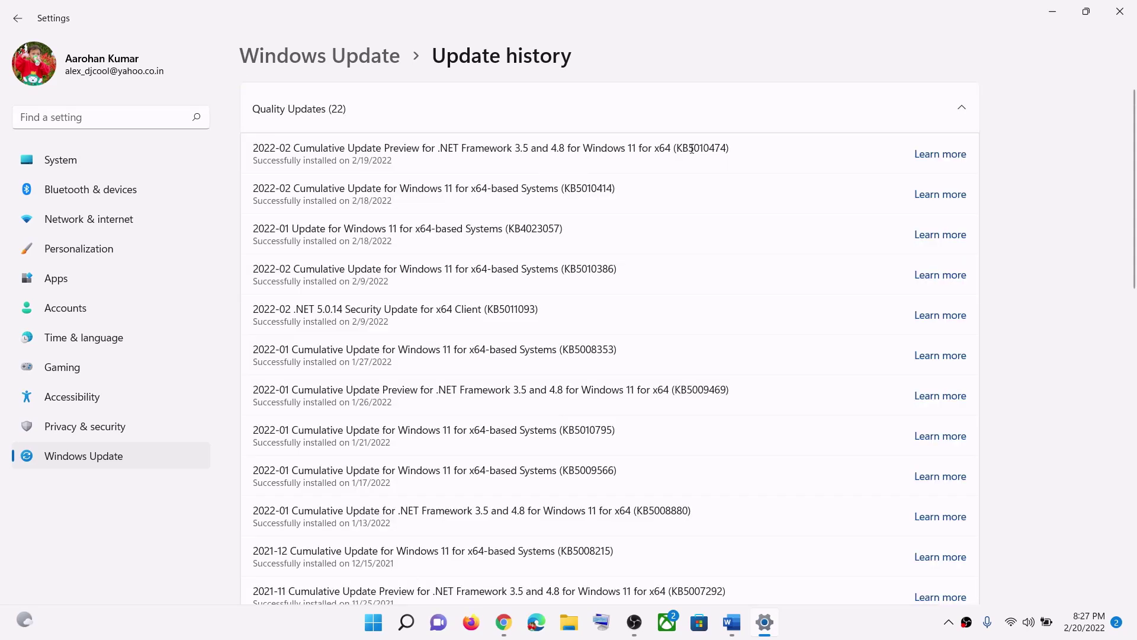
double_click(692, 148)
key("ctrl+c")
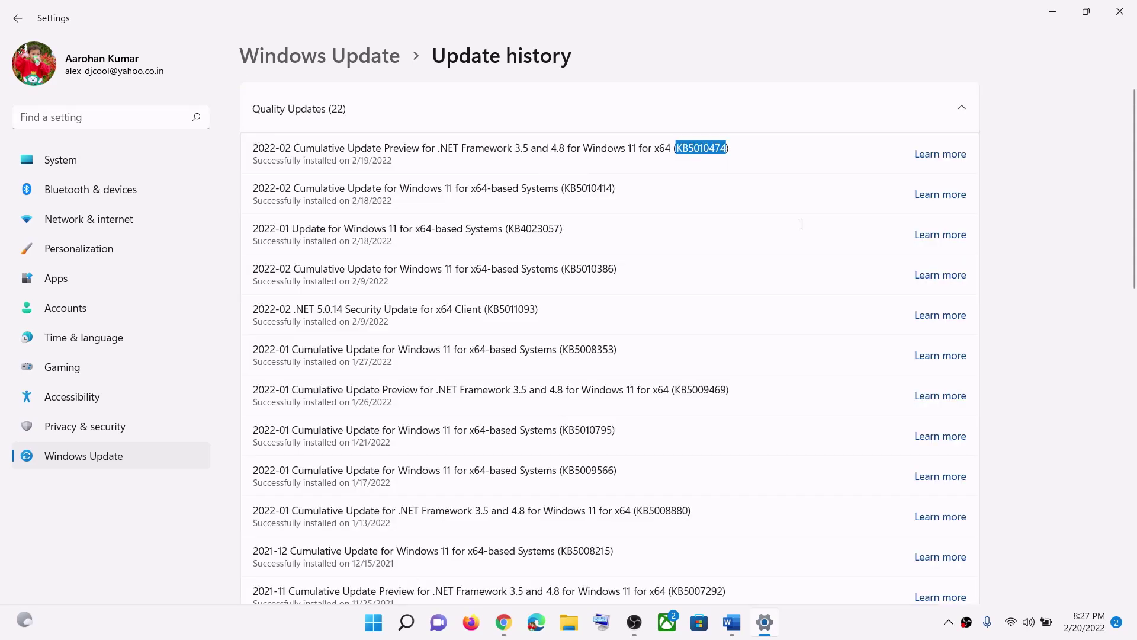
Step: Search the Update Catalog for KB5010474 and start downloading the x64 package
key("alt+Tab")
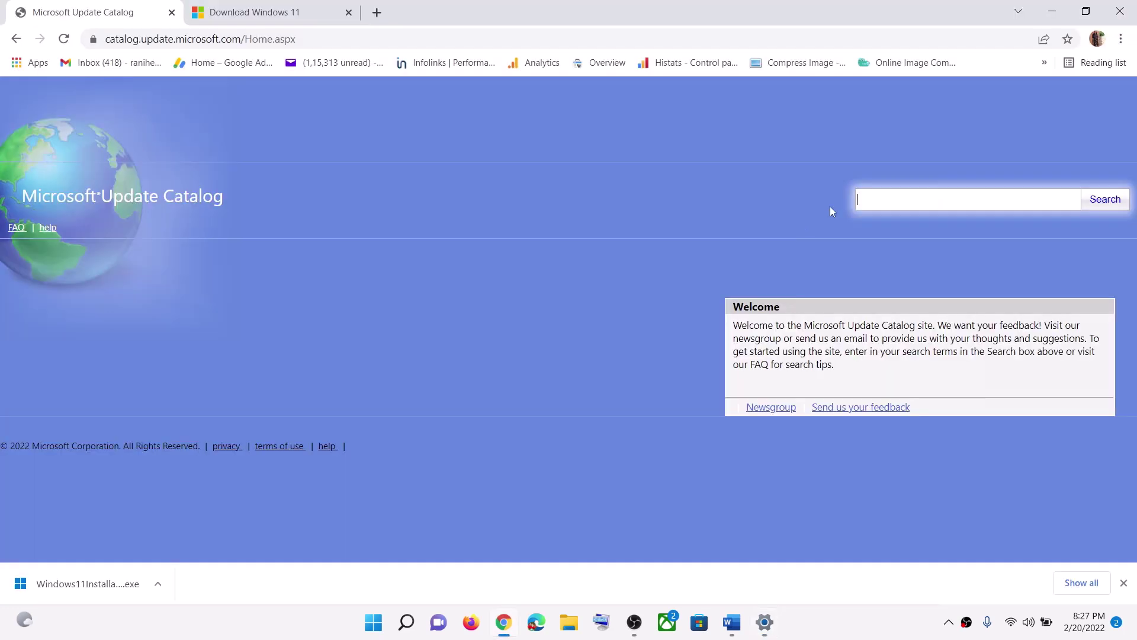
left_click(891, 199)
key("ctrl+v")
left_click(1108, 201)
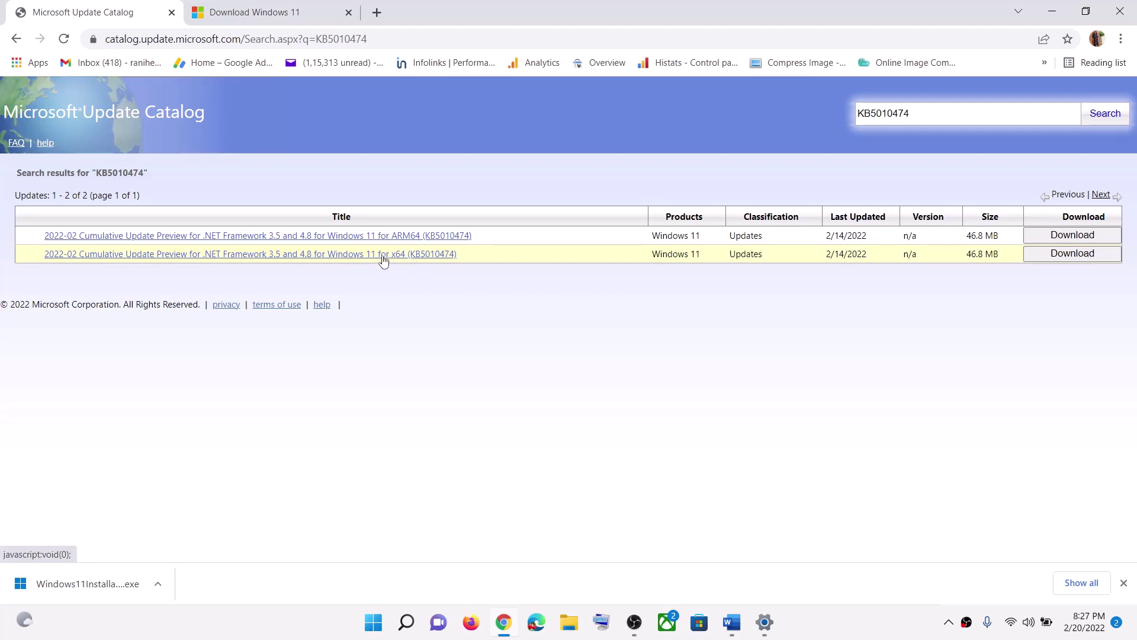
left_click(1086, 257)
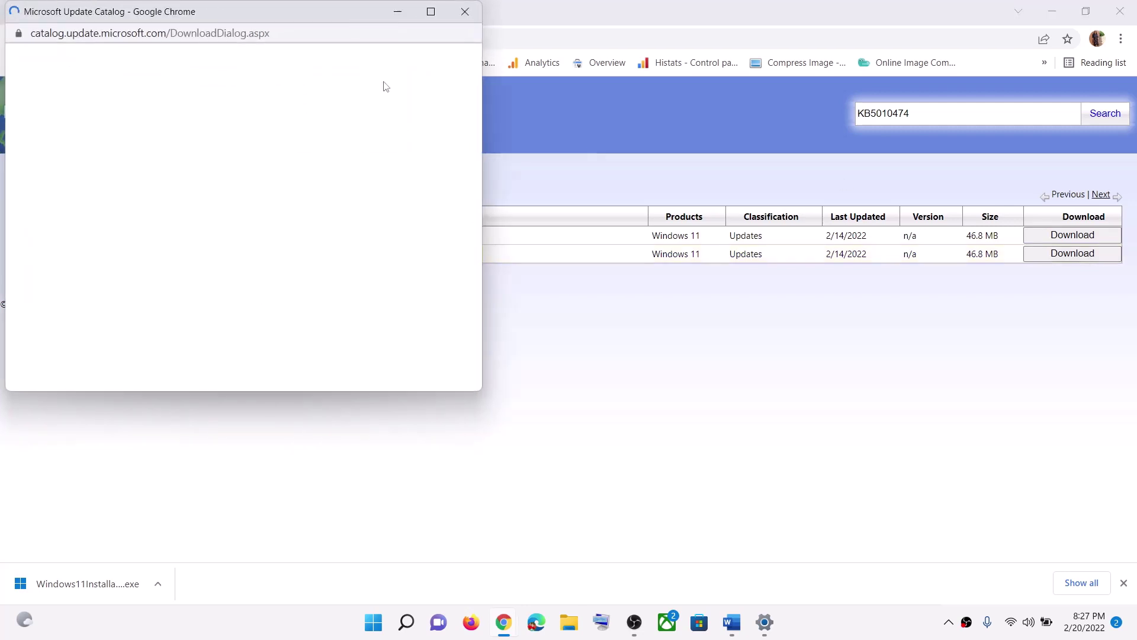
Step: Choose Save link as... on the x64 .msu link and pick Desktop as the location
left_click_drag(324, 20, 547, 105)
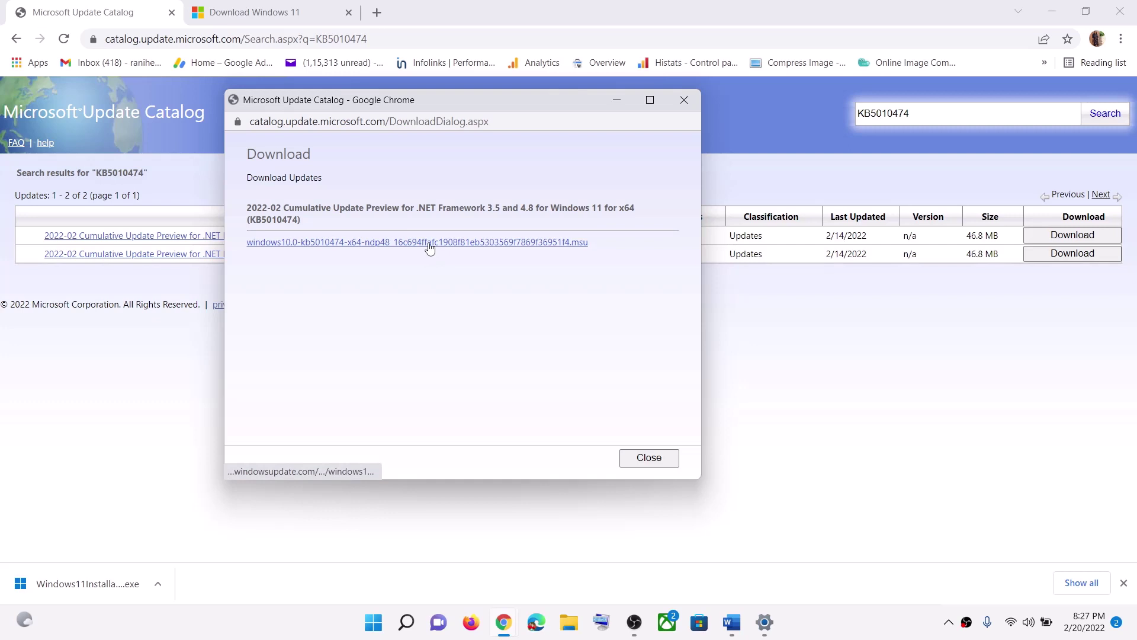
right_click(471, 247)
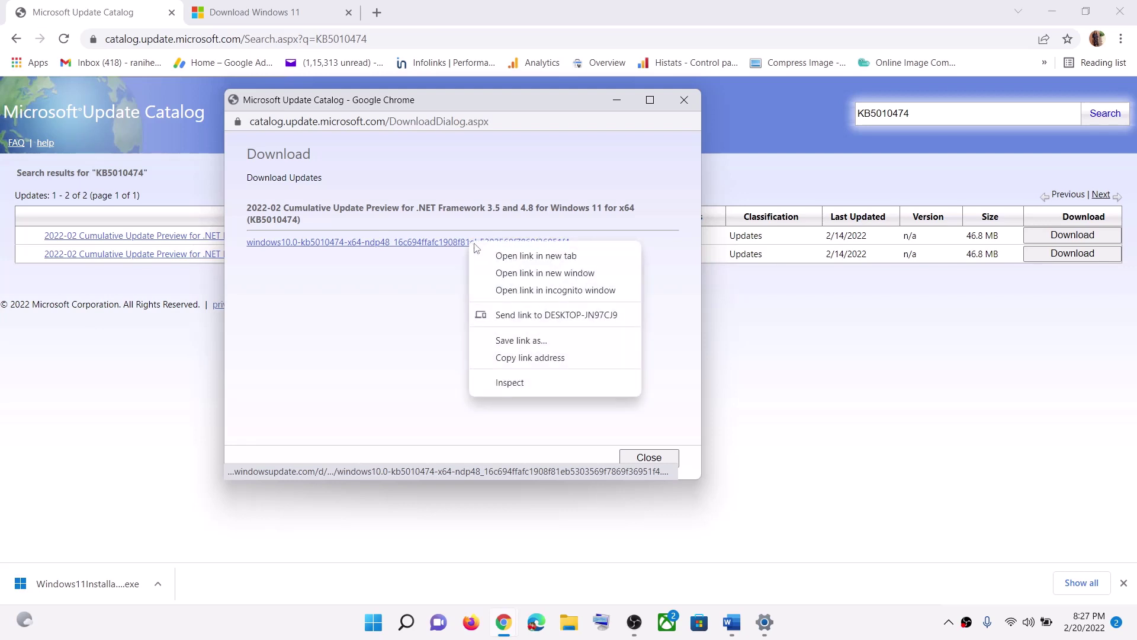
left_click(534, 346)
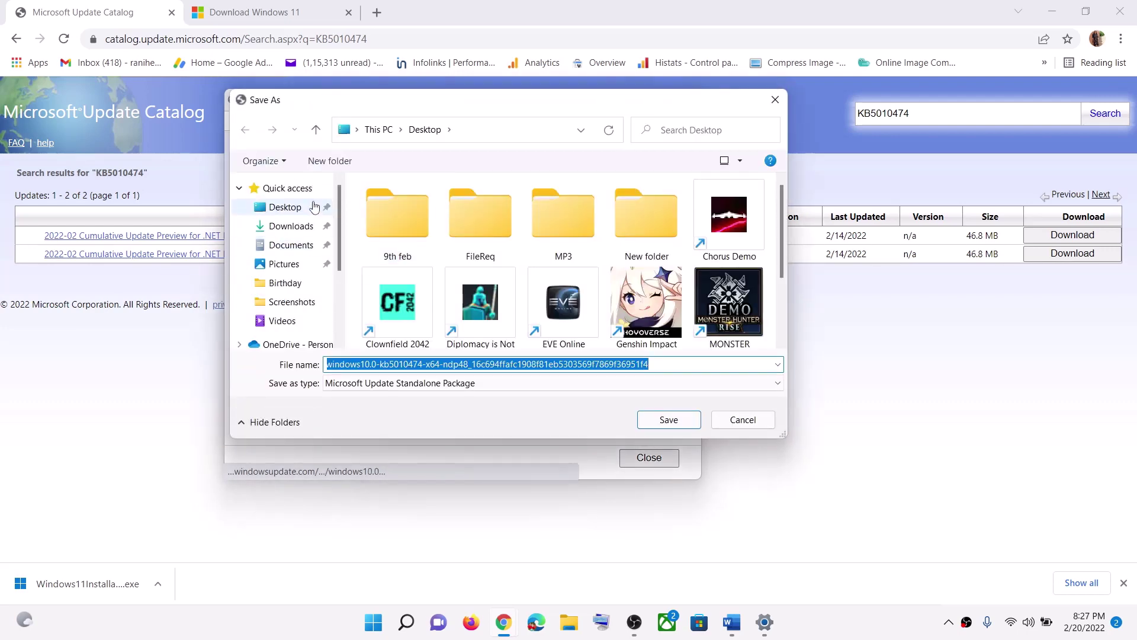
left_click(309, 209)
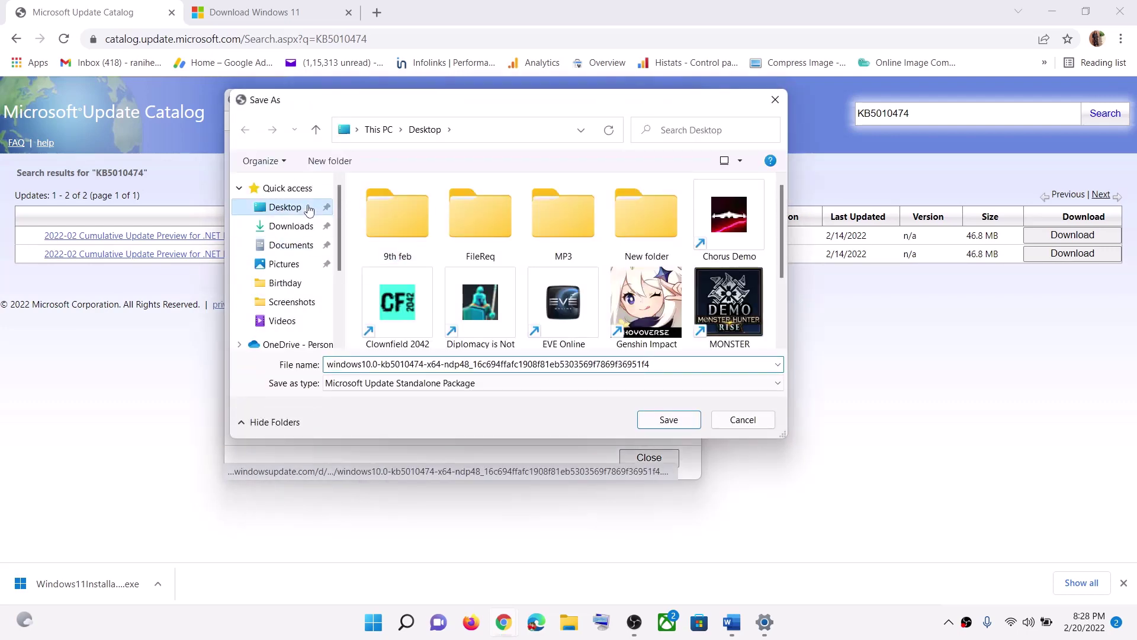
Step: Save the .msu to the Desktop, keep it despite the warning, and check the desktop download
left_click(672, 421)
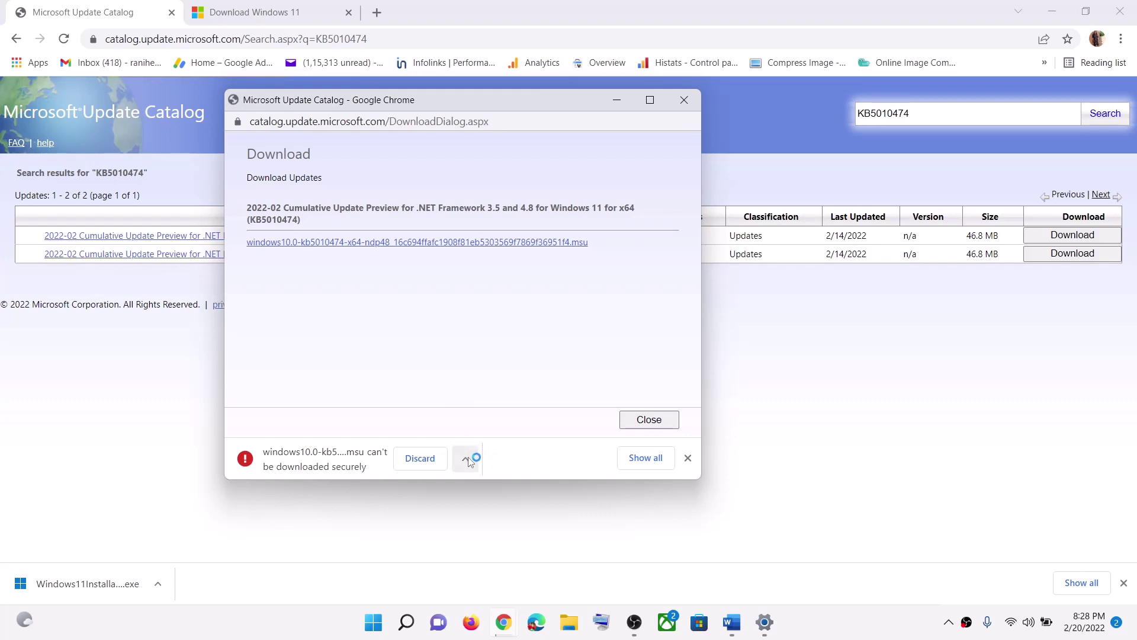
left_click(468, 459)
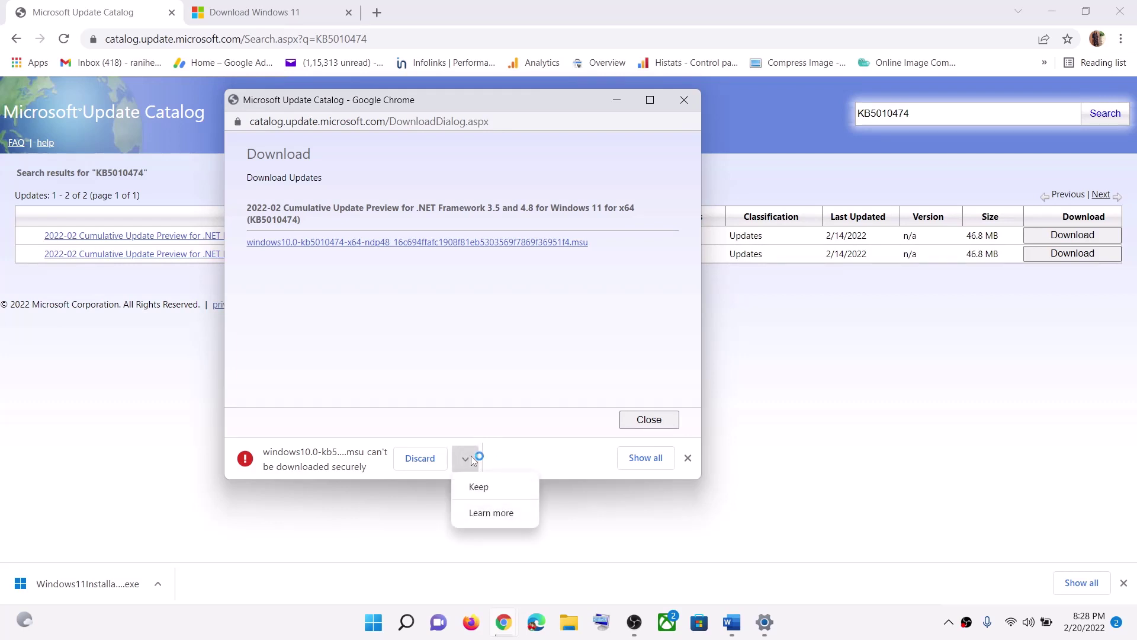
left_click(485, 487)
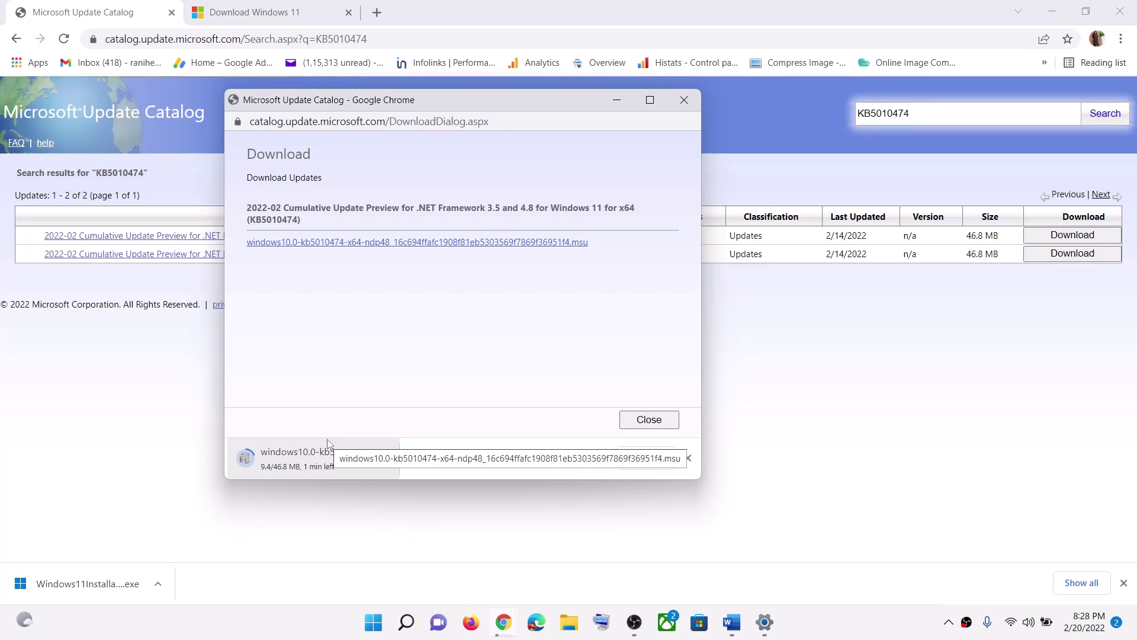
key("super+d")
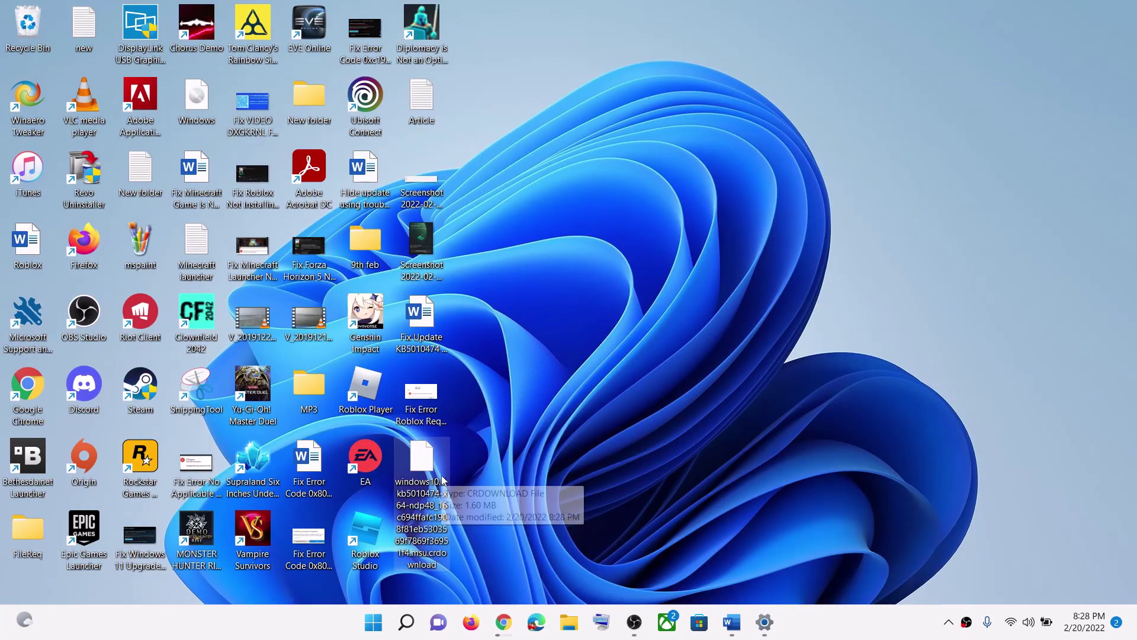
key("alt+Tab")
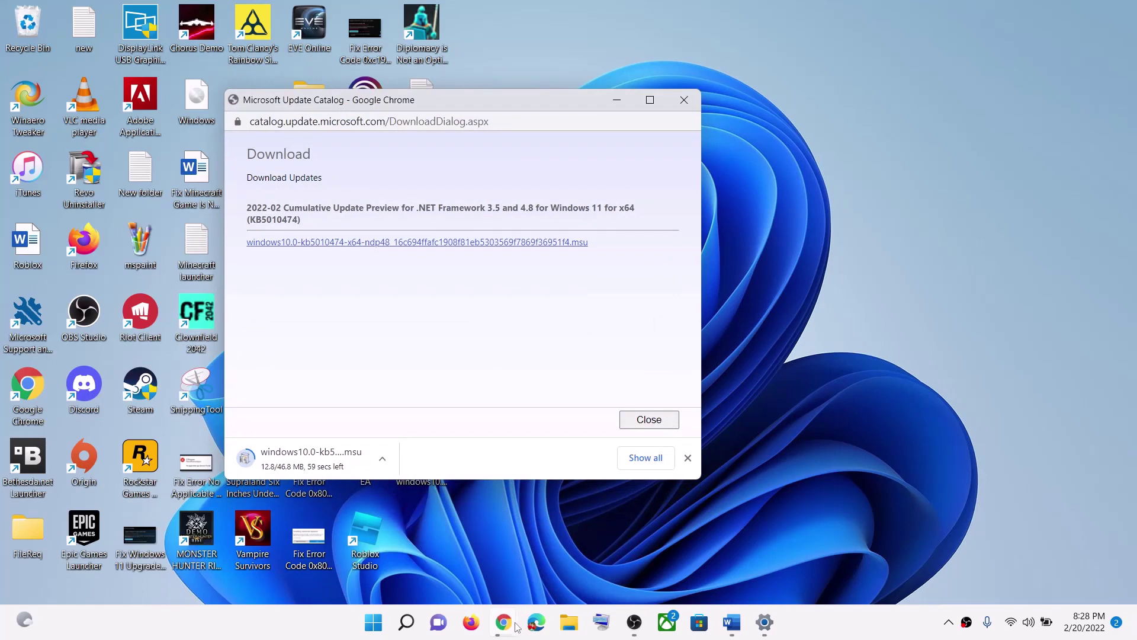
Step: Select the Step 4 Windows 11 download link in Word, then return to the Update Catalog results
left_click(730, 622)
scroll(536, 383, "down", 3)
scroll(536, 383, "down", 2)
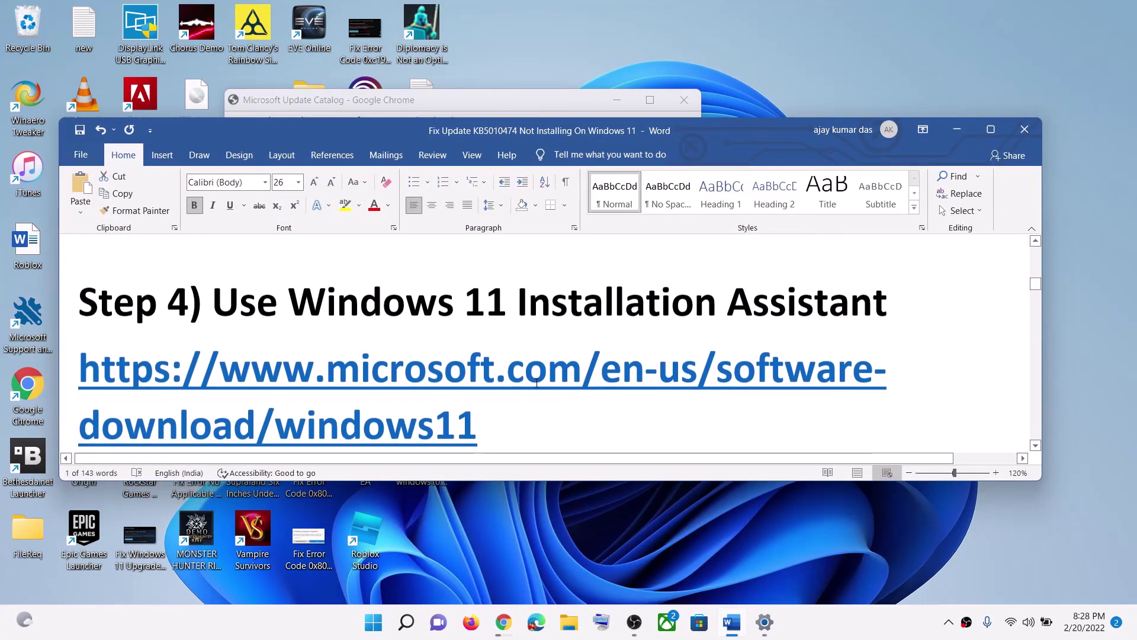
scroll(533, 394, "down", 1)
left_click_drag(498, 386, 166, 303)
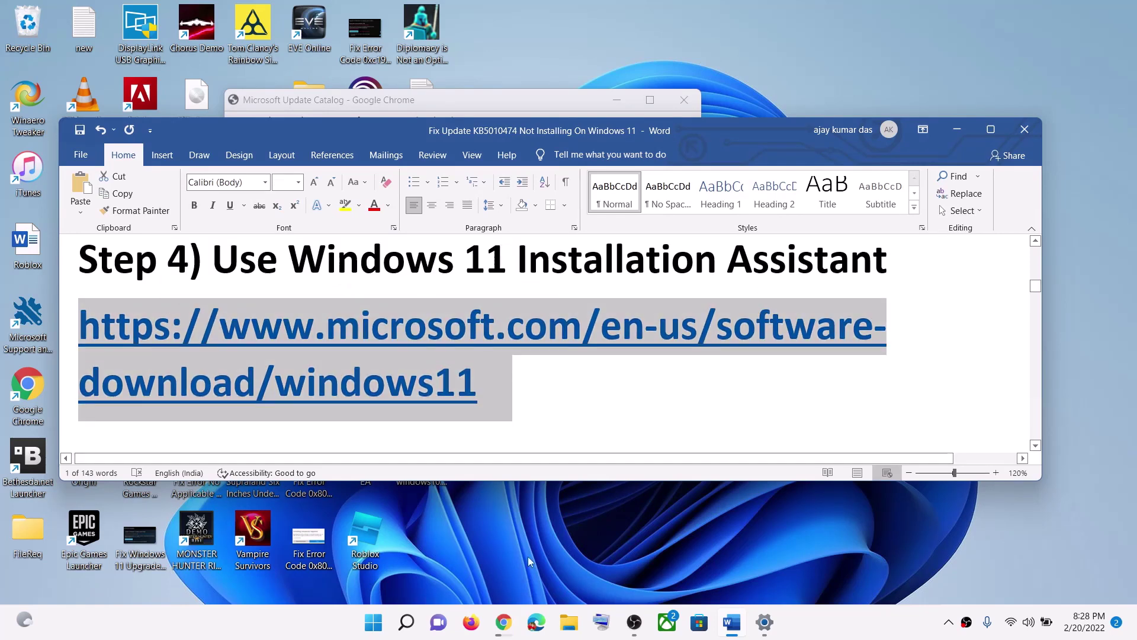
left_click(504, 622)
left_click(498, 584)
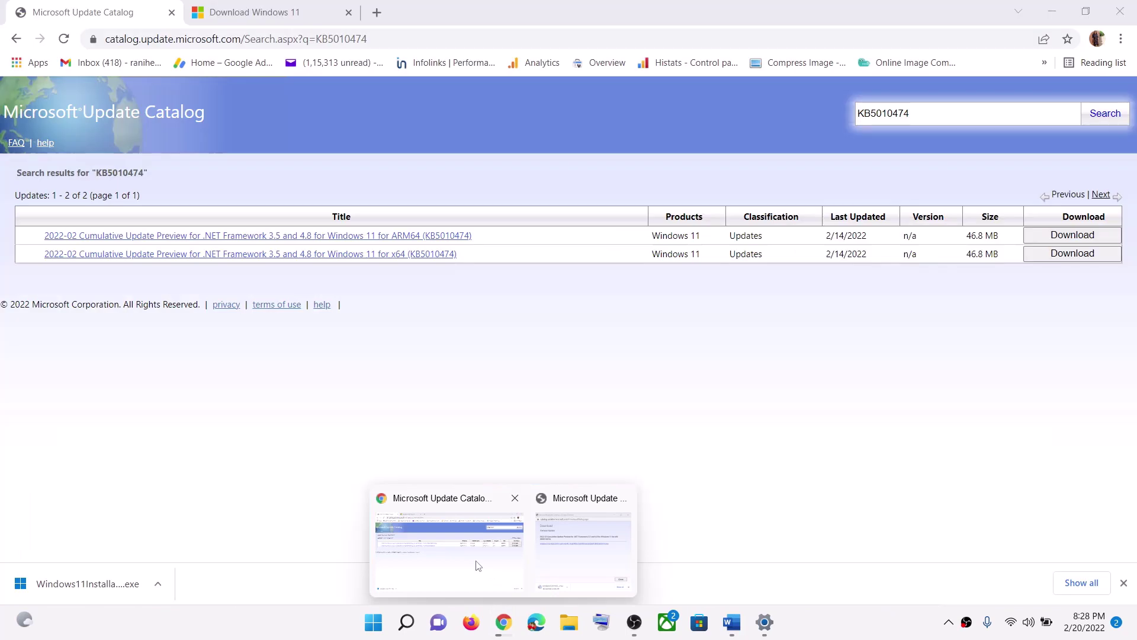
Step: Run the downloaded Windows11InstallationAssistant.exe from the Download Windows 11 page, bypassing the SmartScreen warning
left_click(257, 16)
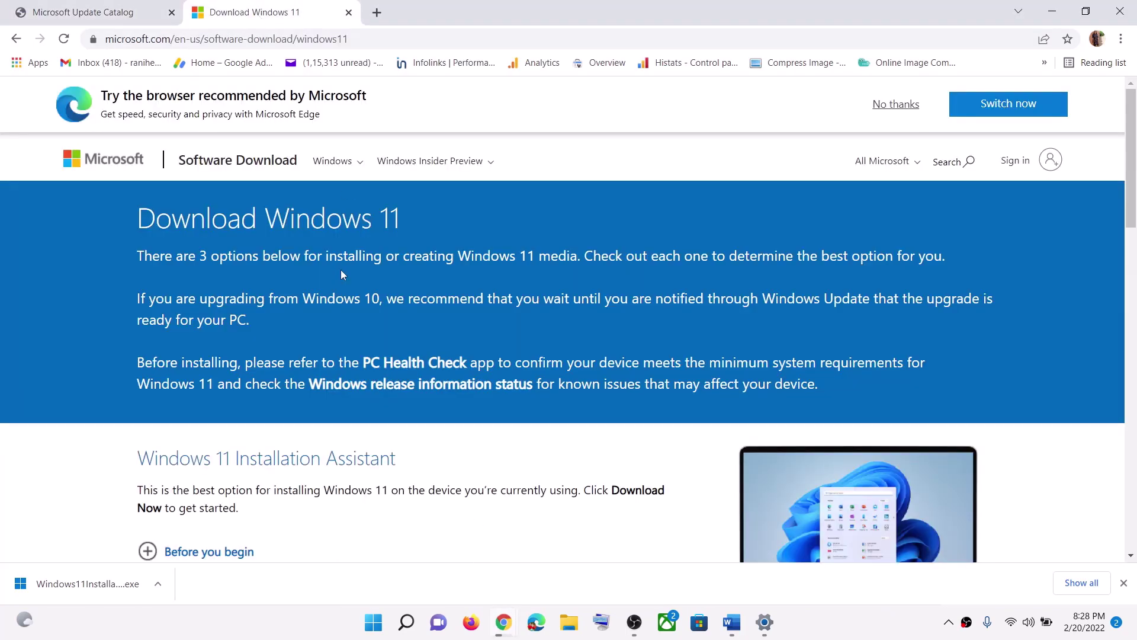
scroll(340, 269, "down", 3)
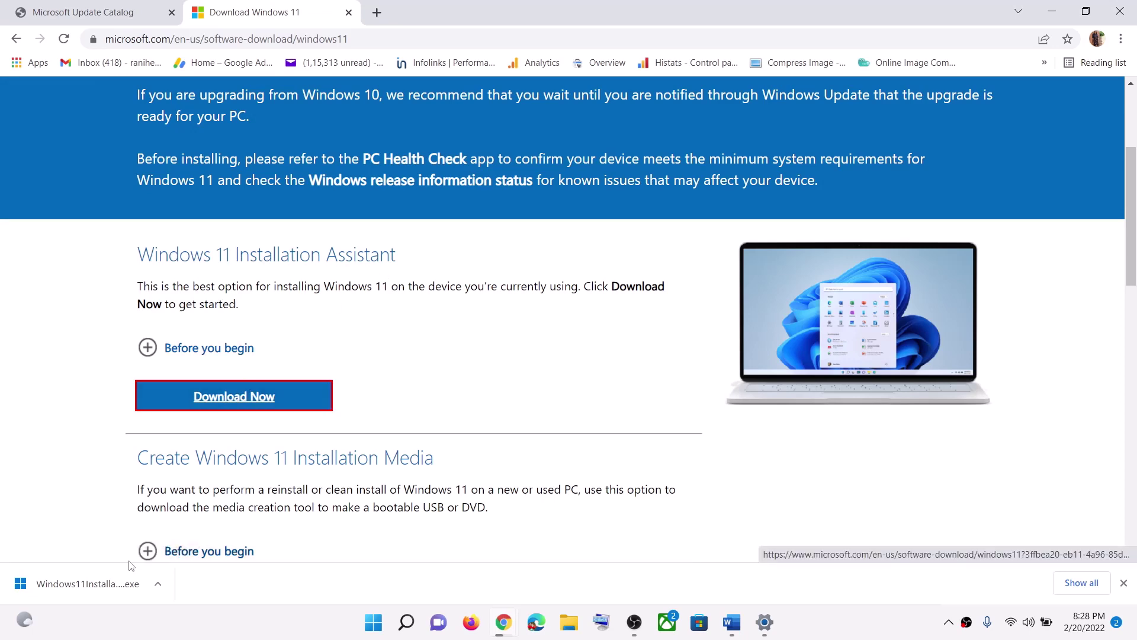
left_click(111, 584)
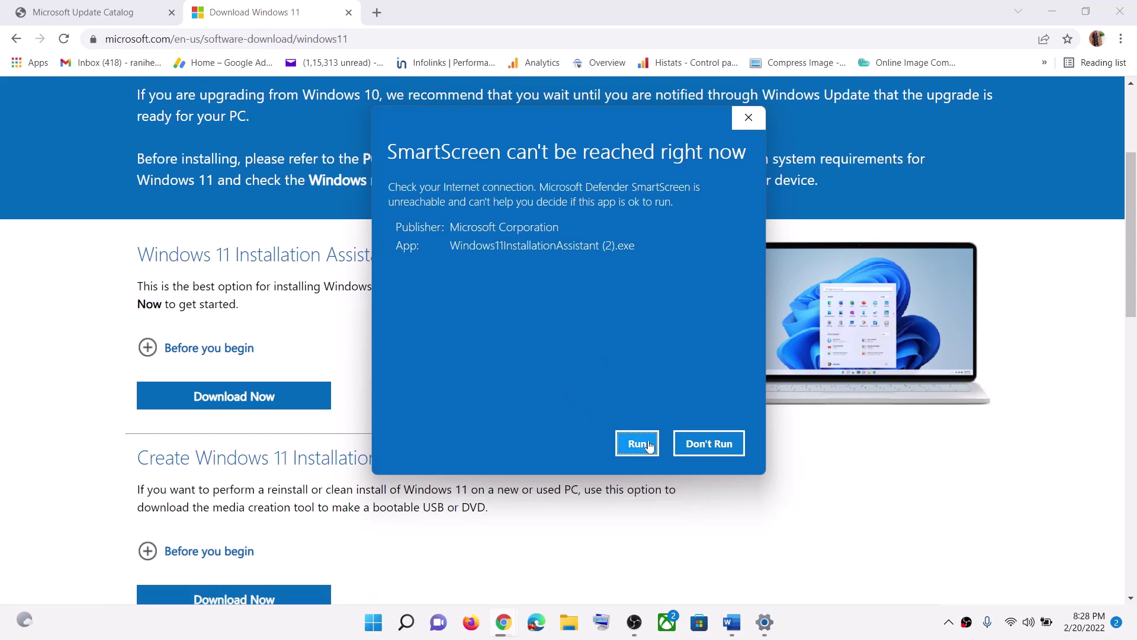
left_click(637, 443)
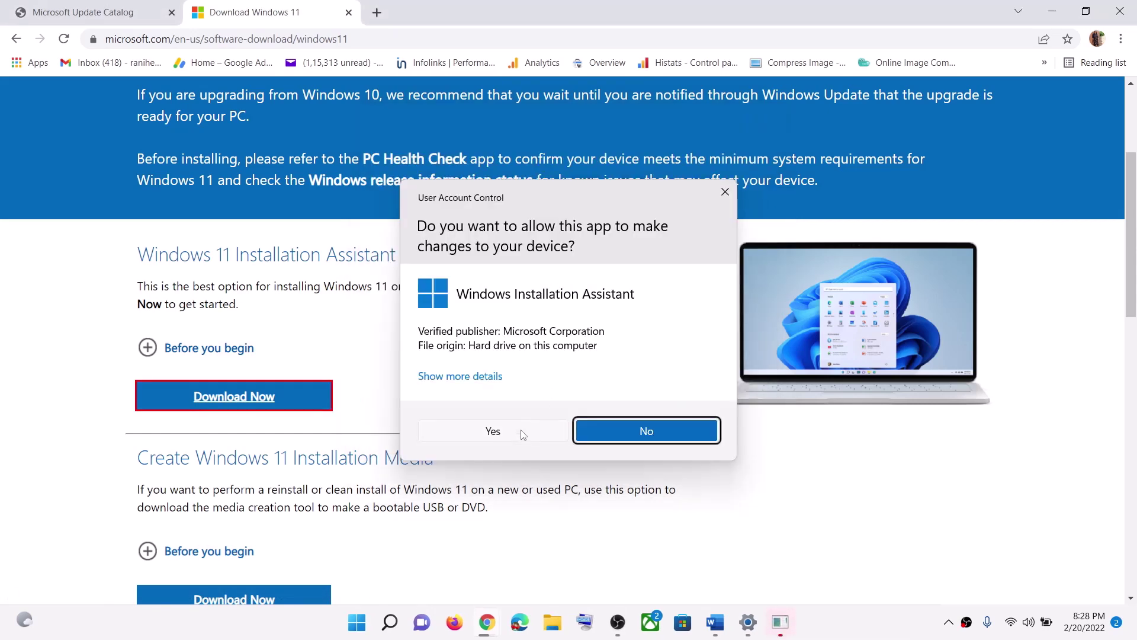
Step: Approve UAC, choose Accept and install in the Installation Assistant, then open Downloads in File Explorer
left_click(523, 435)
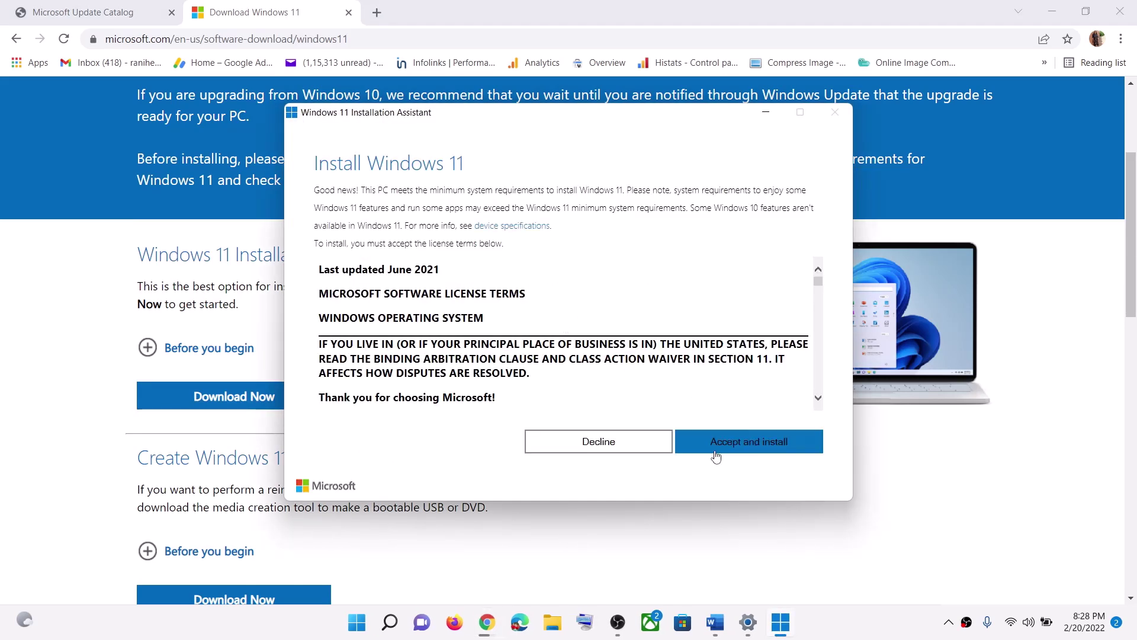
left_click(772, 448)
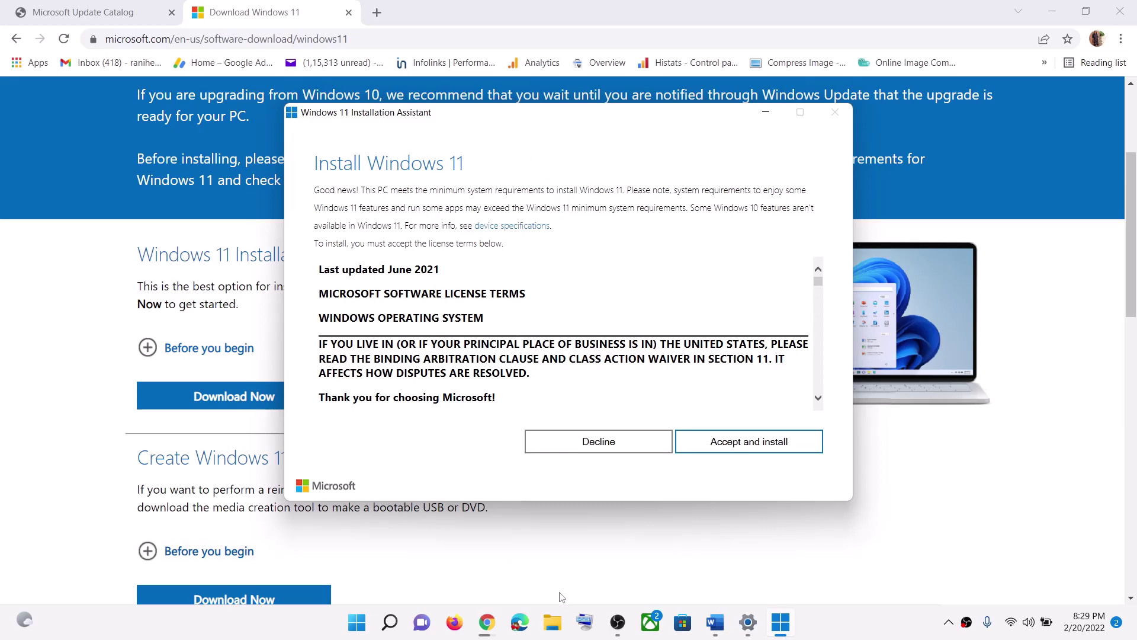
left_click(554, 624)
left_click(423, 231)
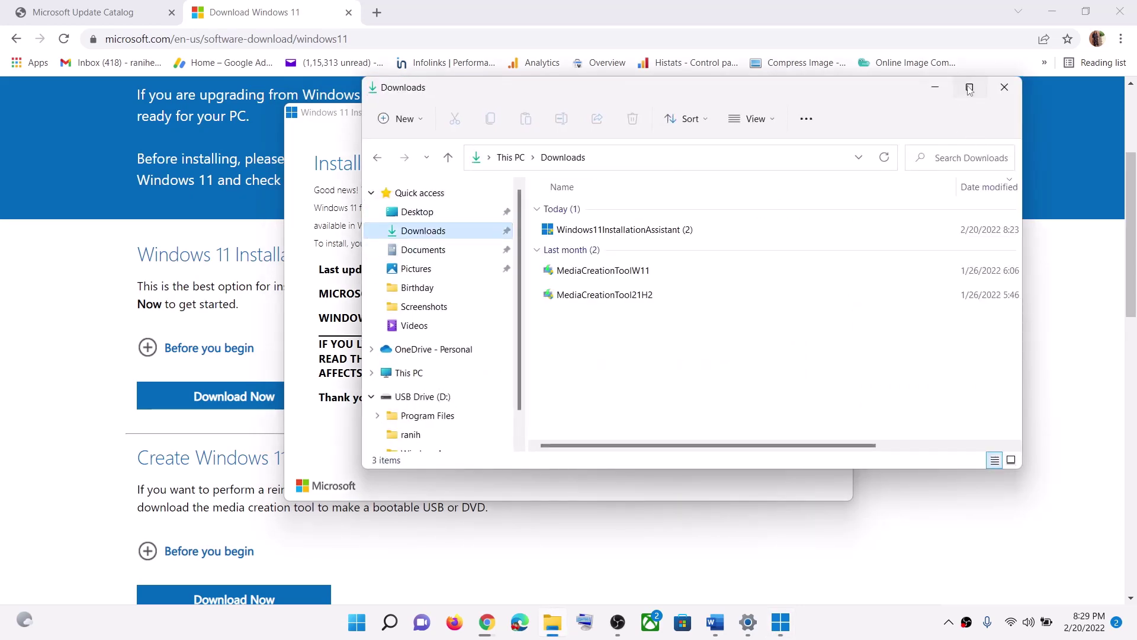
Step: Set Windows11InstallationAssistant (2) to Windows 7 compatibility mode in its Properties, then return to the Word guide
left_click(970, 87)
left_click(279, 149)
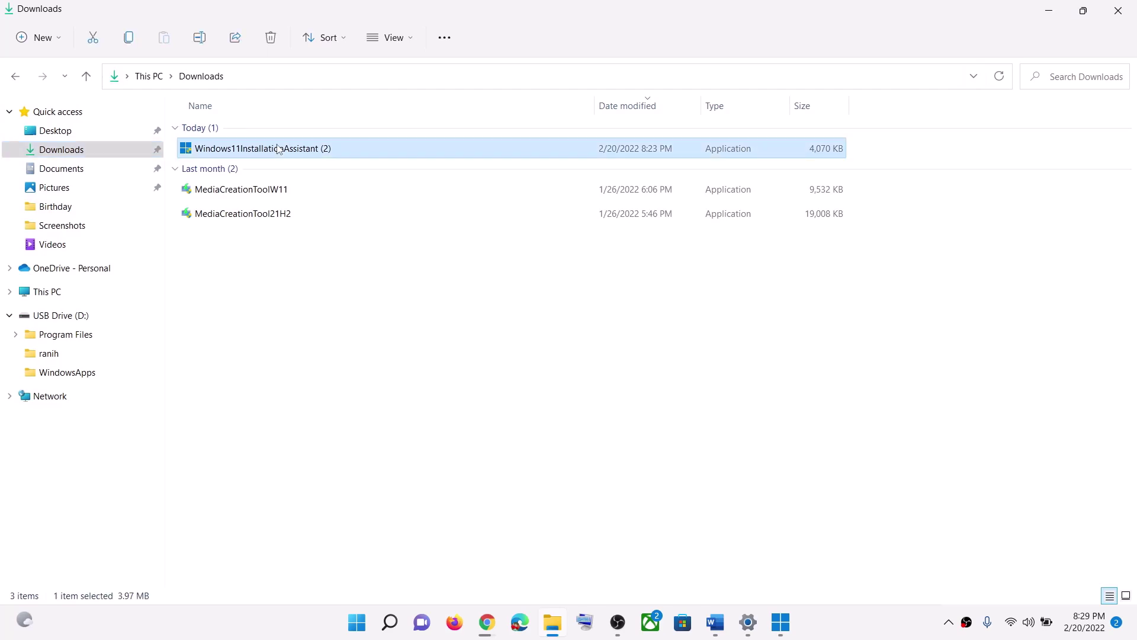
right_click(315, 151)
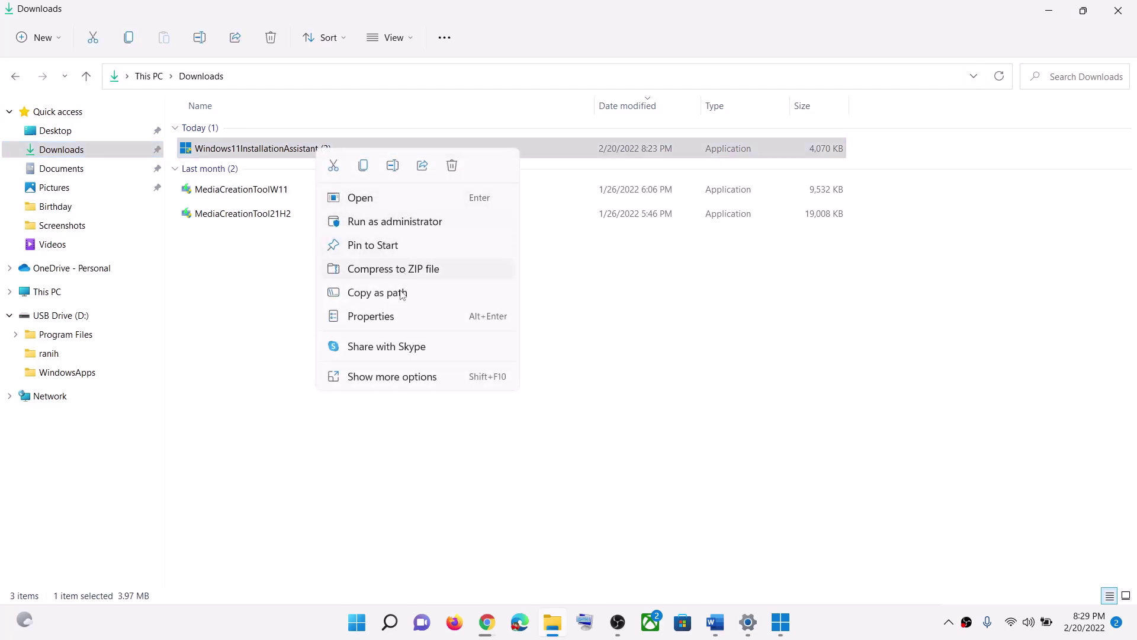
left_click(393, 319)
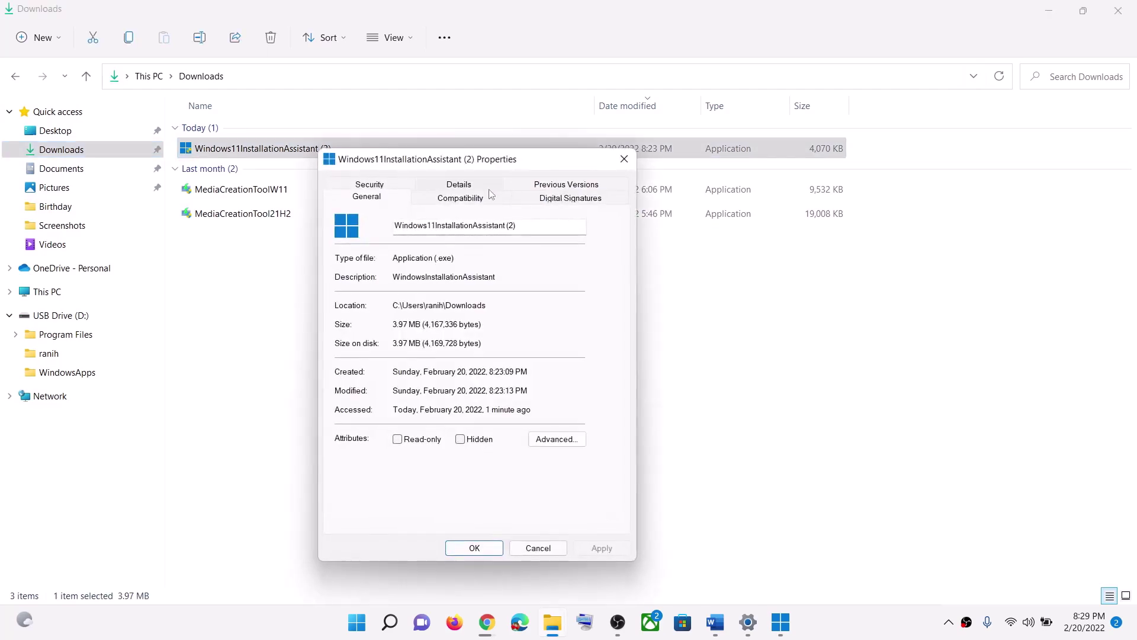
left_click(467, 199)
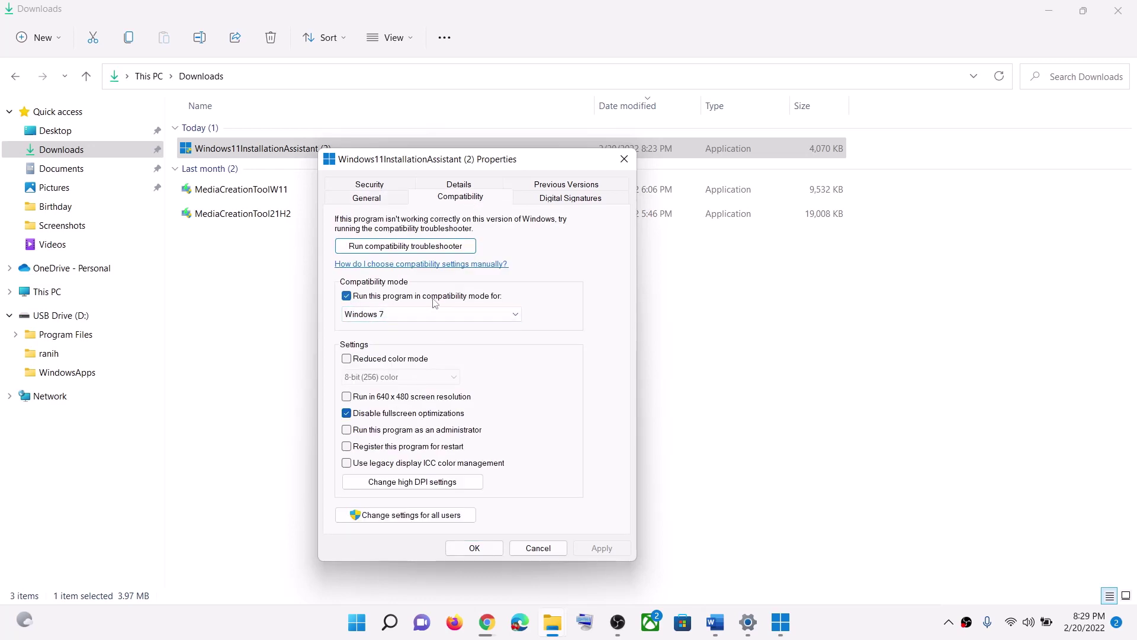
left_click(511, 312)
left_click(398, 394)
left_click(499, 548)
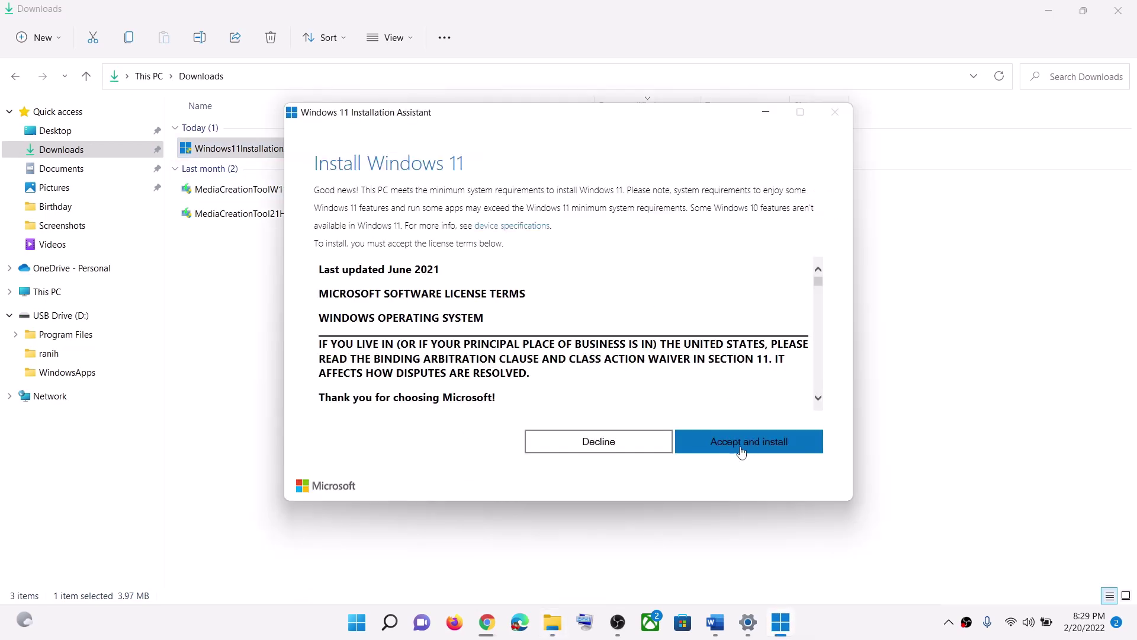
left_click(908, 404)
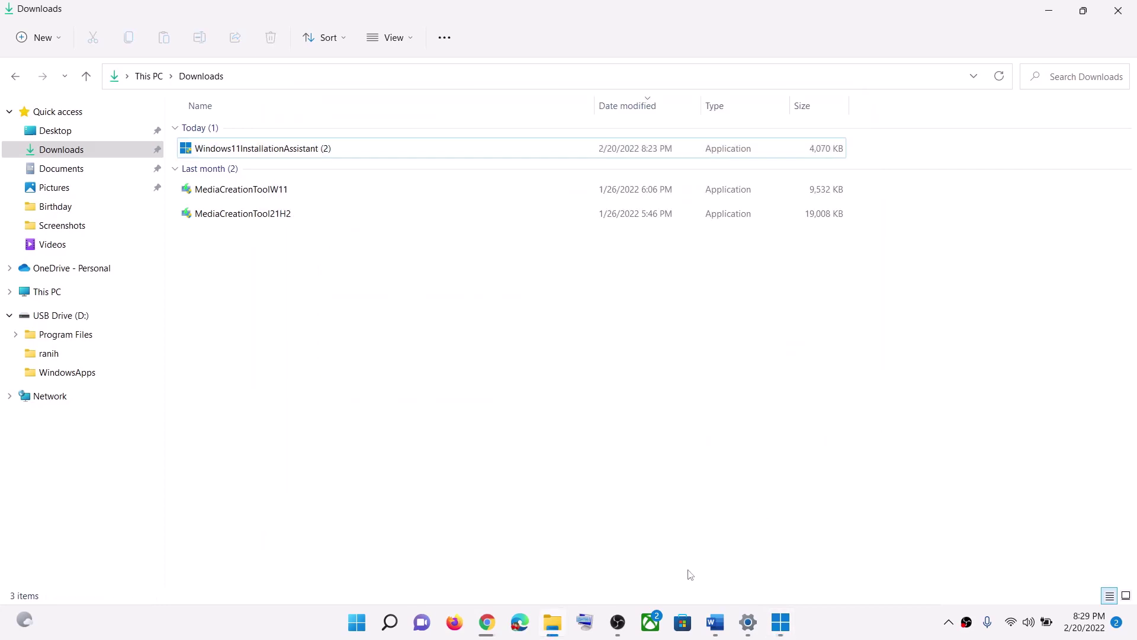
left_click(713, 634)
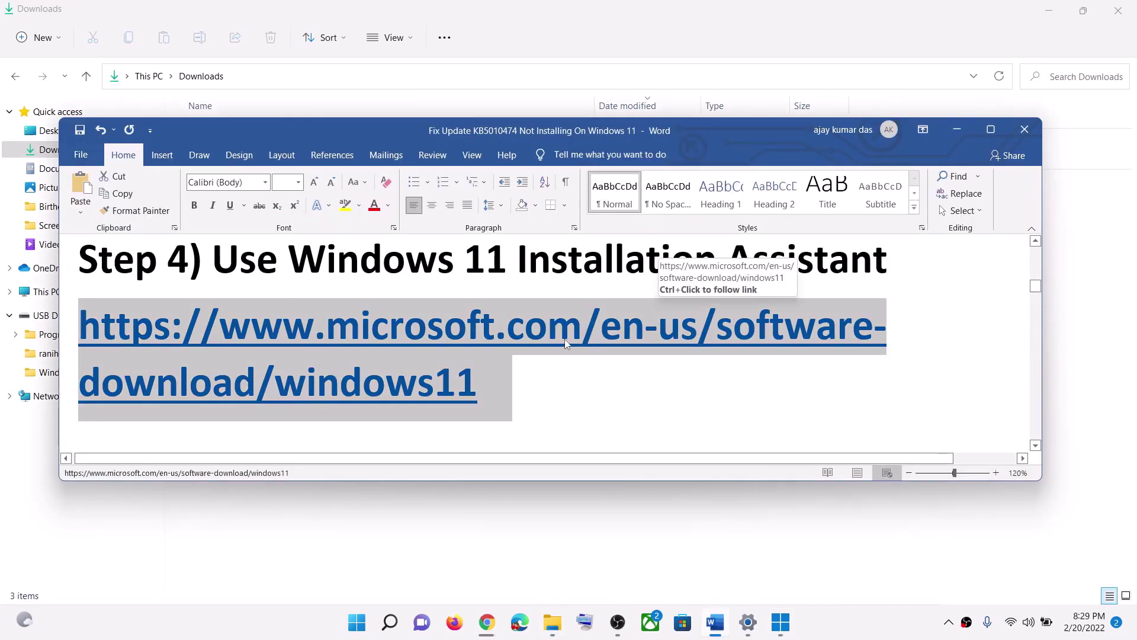
Step: Copy the Step 5 reset commands, from SC config to net start appidsvc, out of the Word guide
scroll(566, 343, "down", 5)
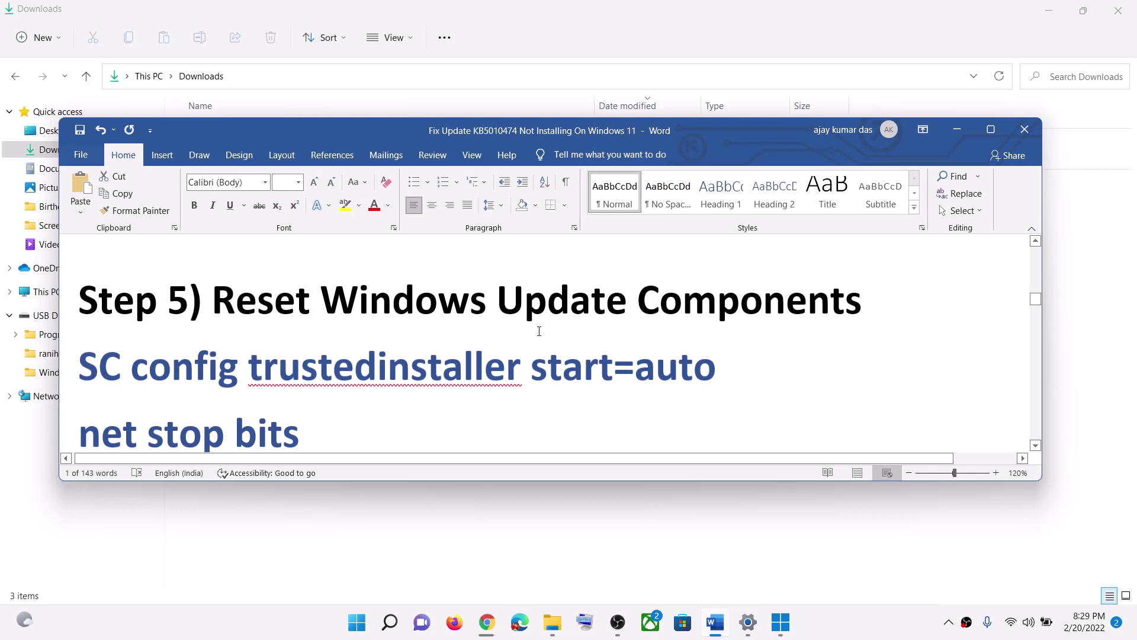
left_click_drag(135, 382, 368, 432)
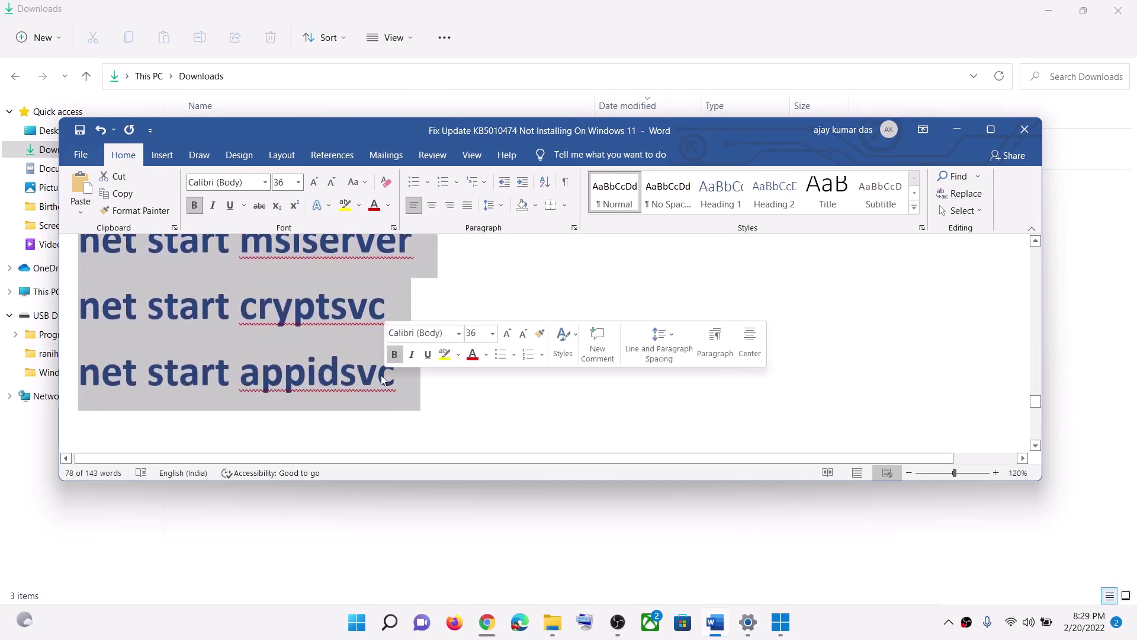
right_click(301, 317)
left_click(356, 336)
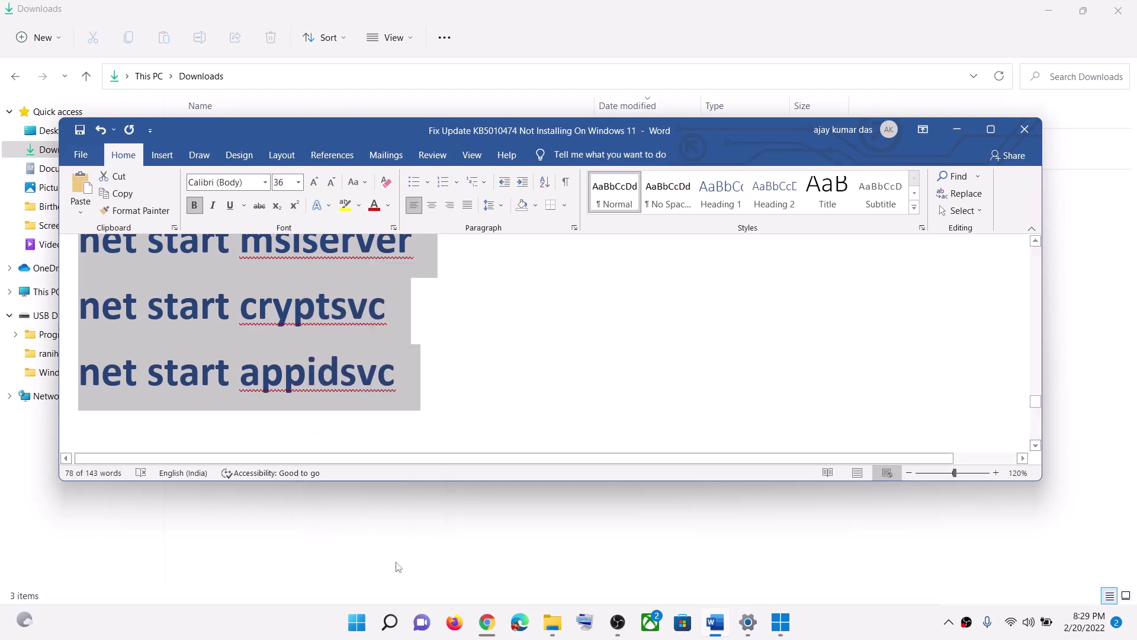
left_click(362, 630)
Step: Paste the copied Windows Update reset commands into a new untitled Notepad document
type("notepad")
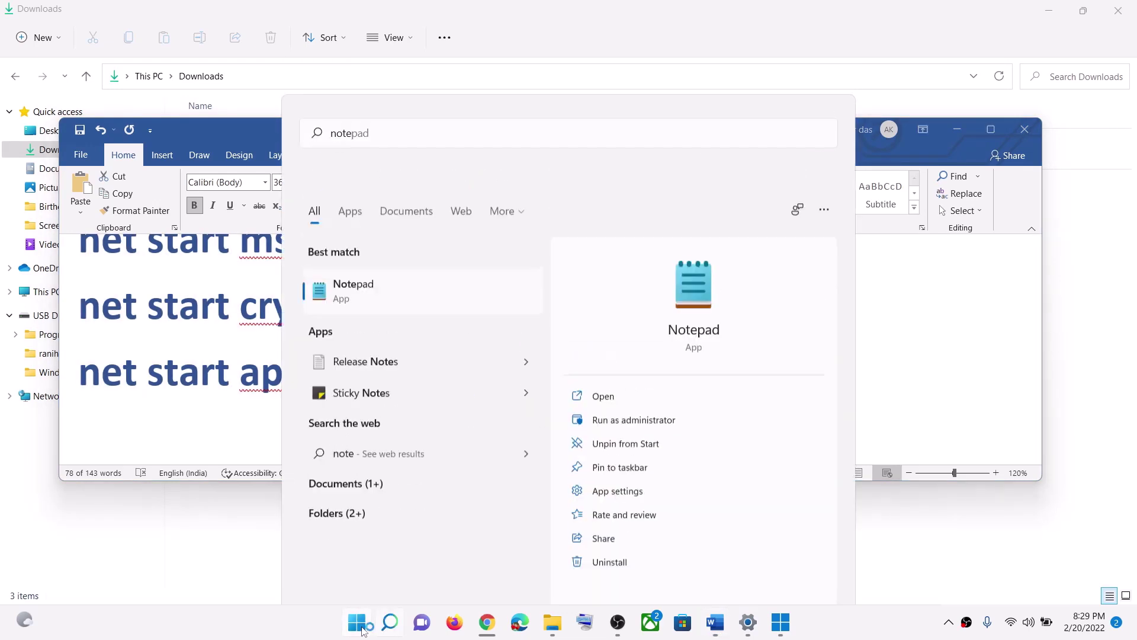
key("Return")
right_click(455, 261)
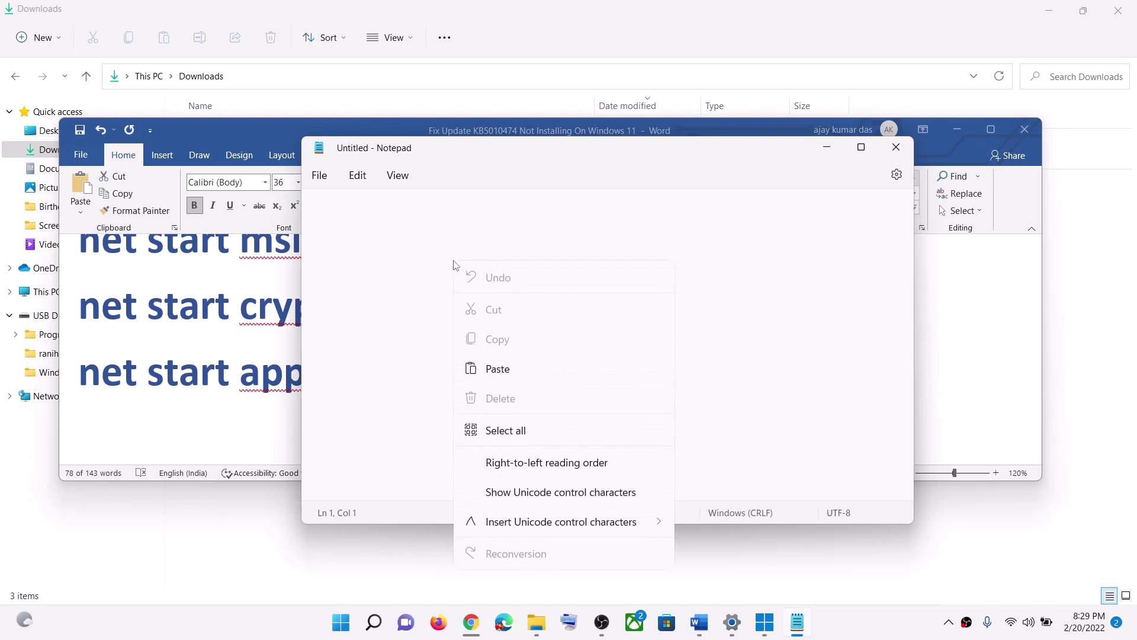
left_click(524, 372)
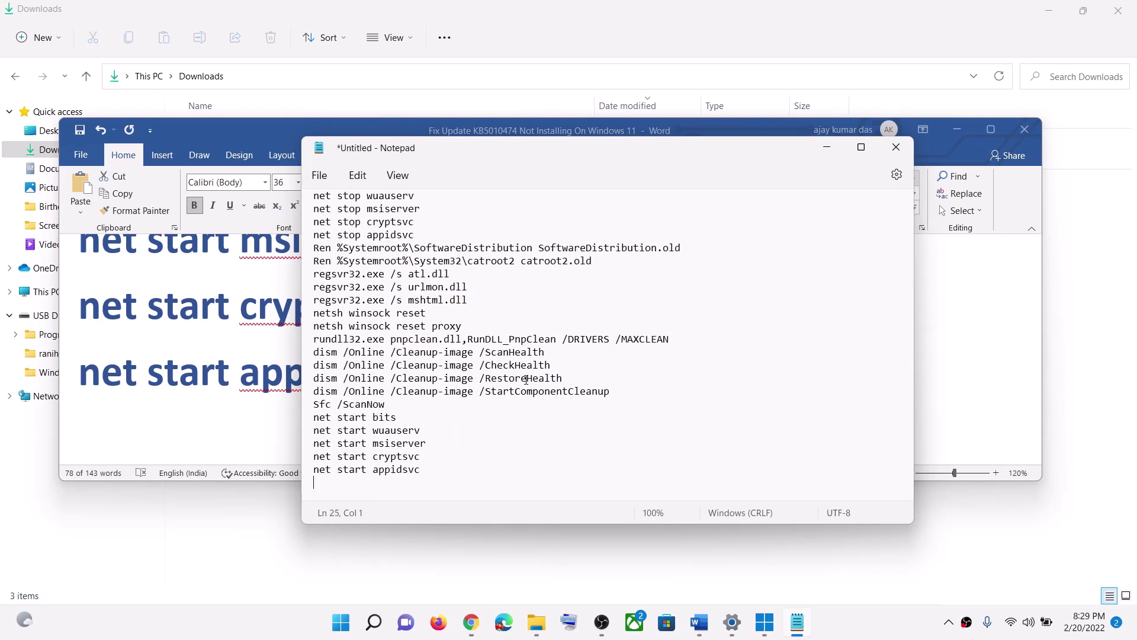
left_click(320, 175)
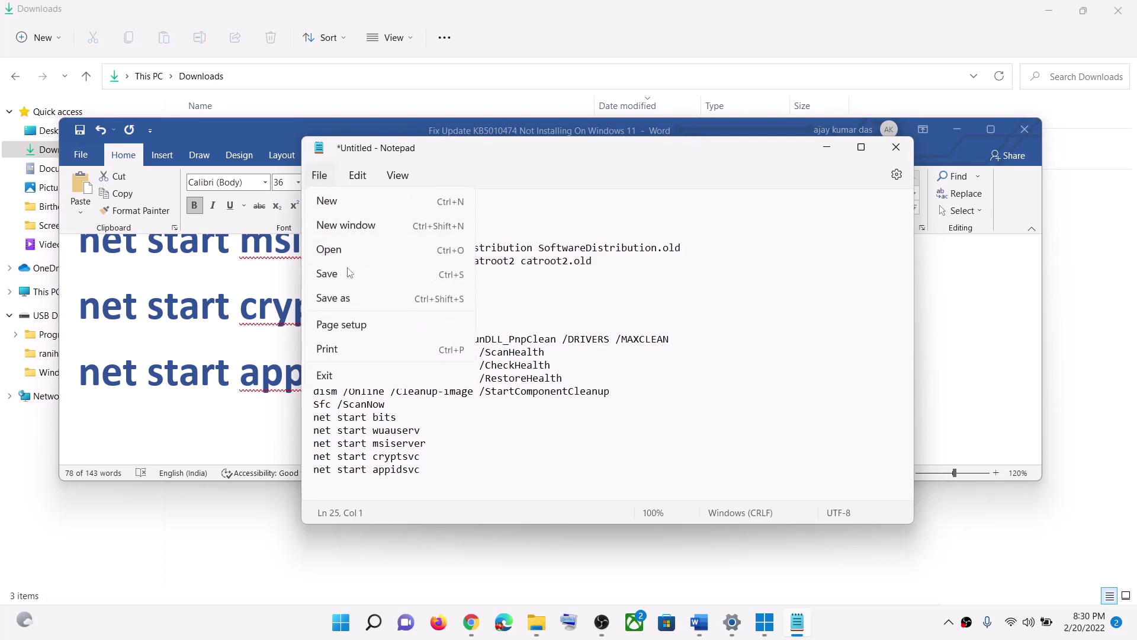
Step: Start Save As and enter Wufix.bat, copied from the Word guide, as the file name
left_click(358, 298)
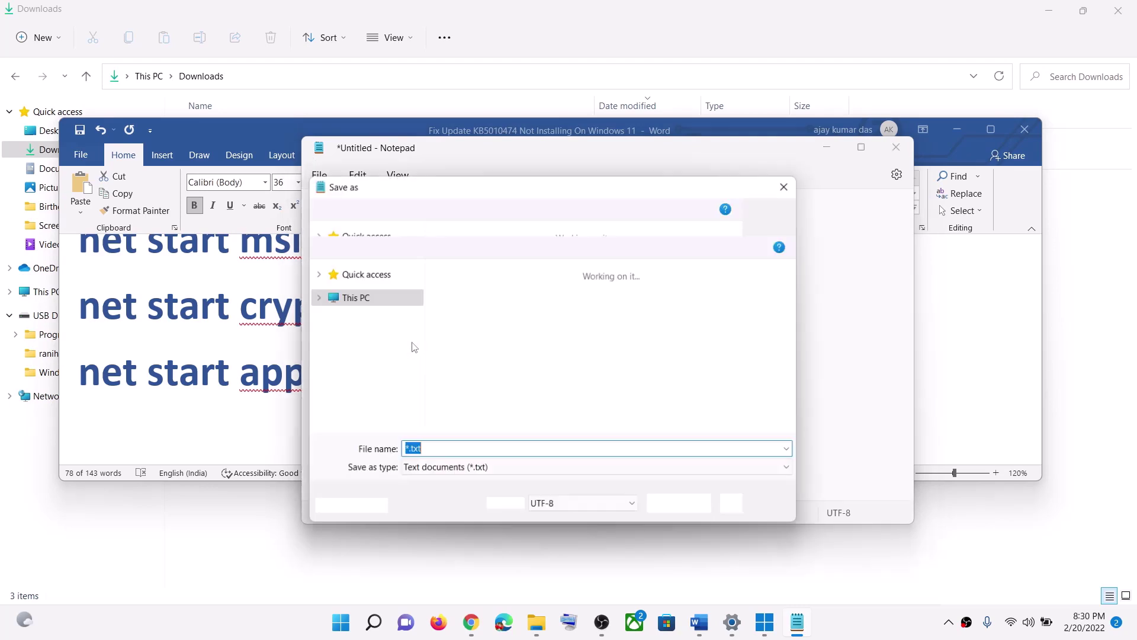
left_click(241, 377)
scroll(241, 378, "down", 3)
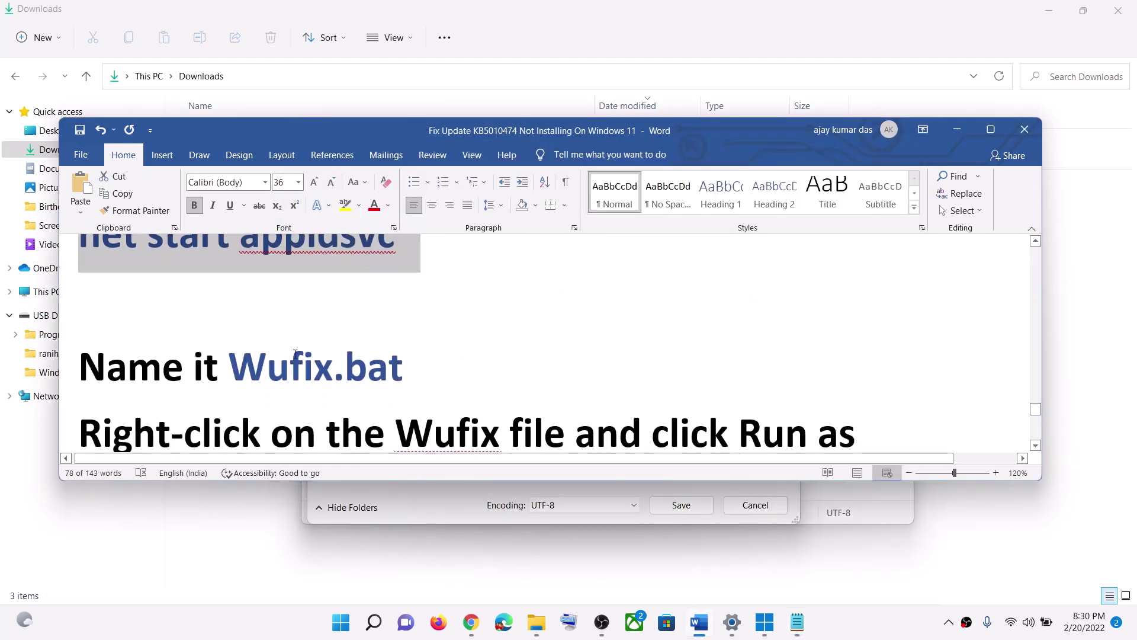
left_click_drag(403, 366, 230, 364)
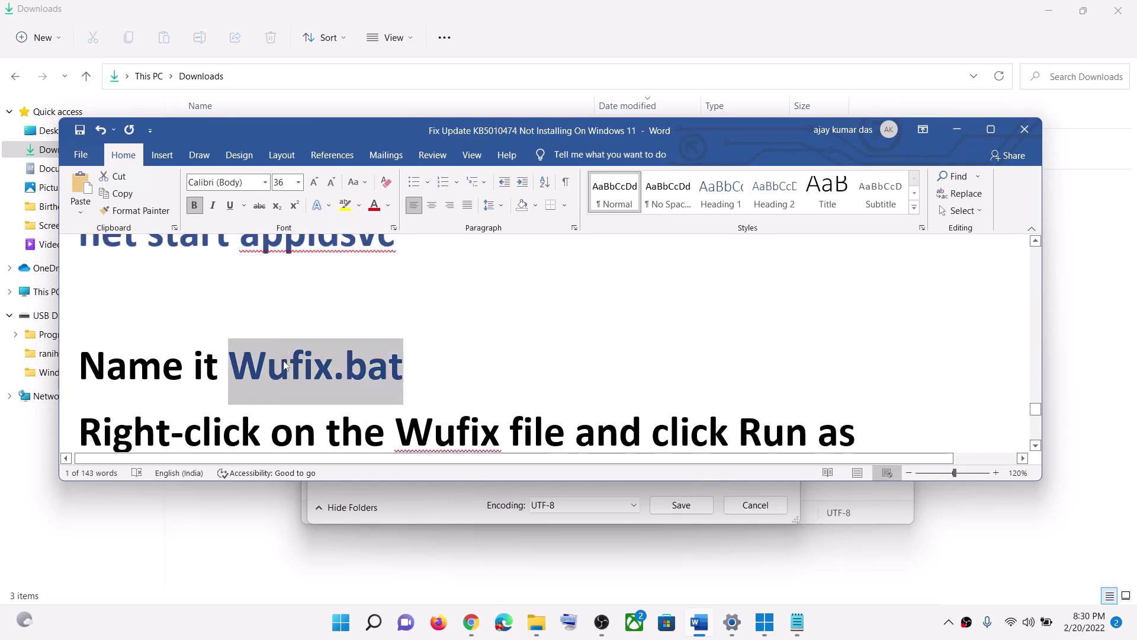
key("alt+Tab")
key("ctrl+v")
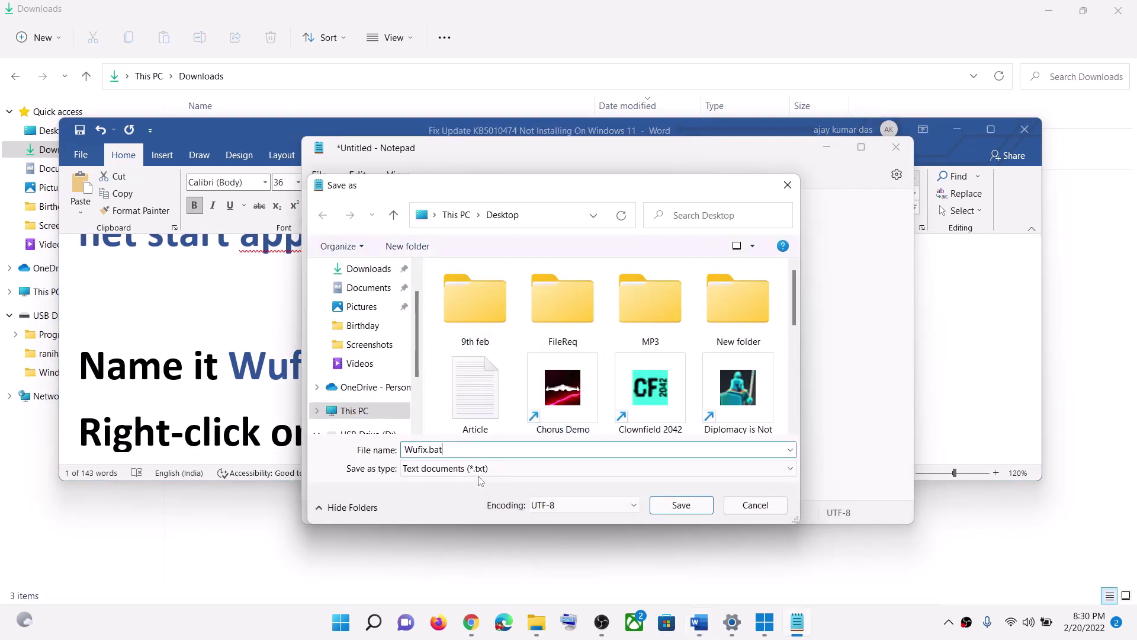
Step: Save it to the Desktop with type All files, close Notepad, and show the desktop
left_click(435, 472)
left_click(432, 490)
scroll(370, 295, "up", 1)
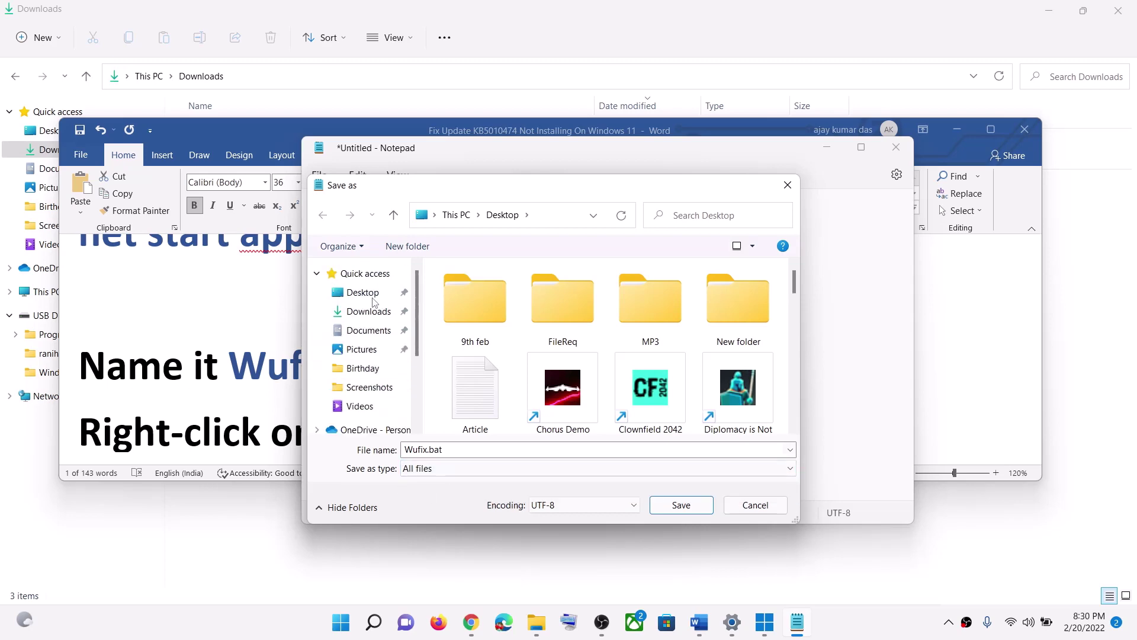
left_click(364, 294)
left_click(681, 505)
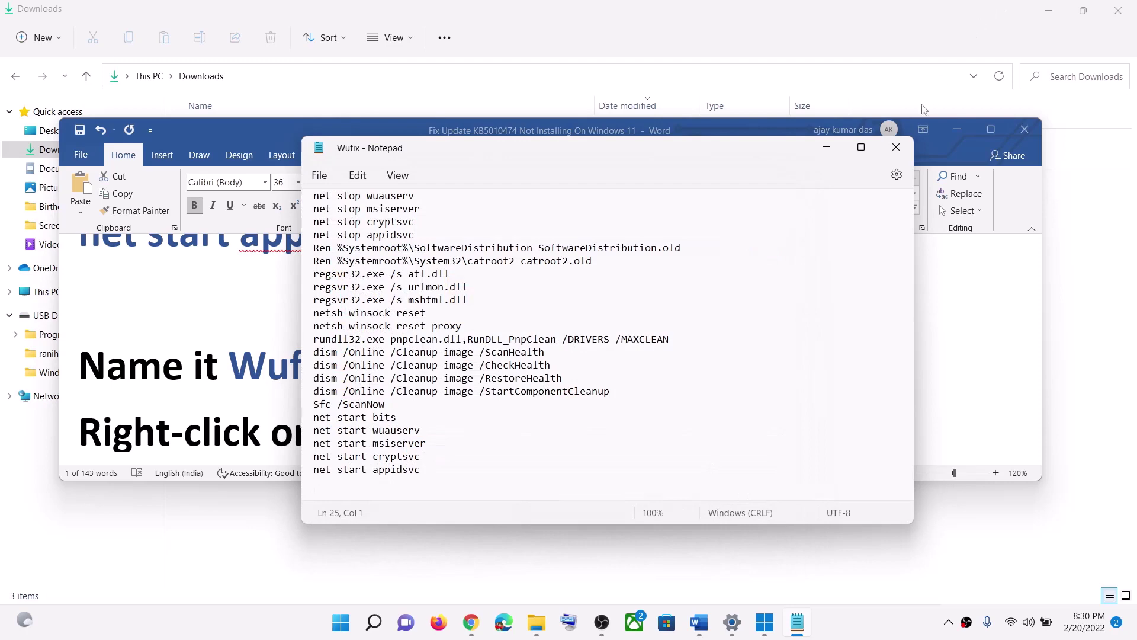
left_click(895, 147)
key("super+d")
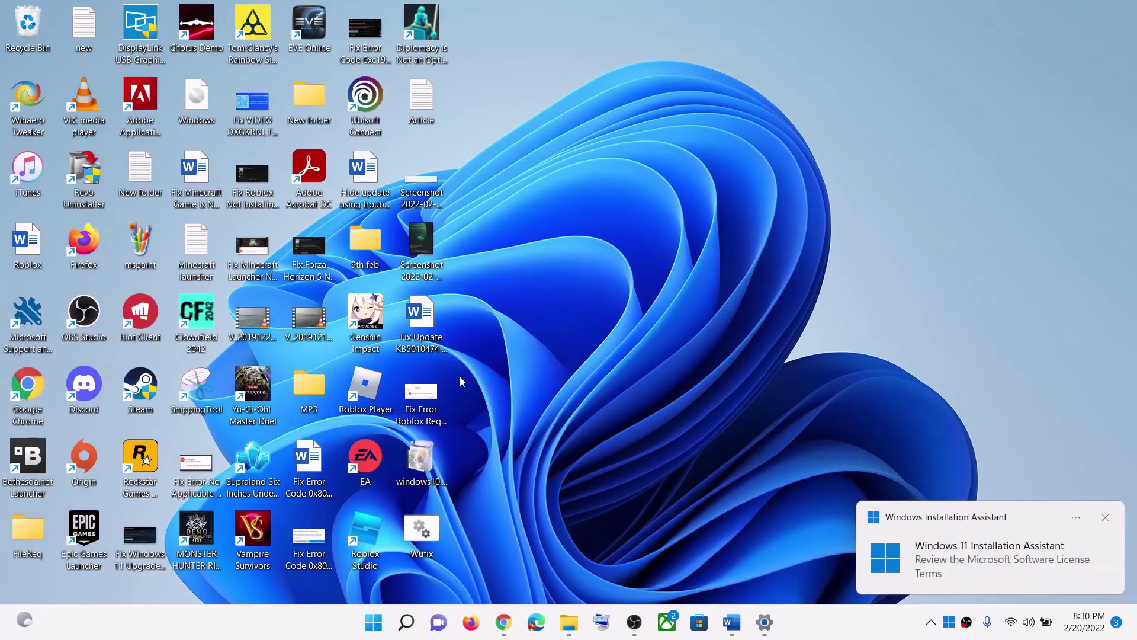
Step: Run Wufix.bat from the desktop as administrator, approving the UAC prompt
right_click(422, 535)
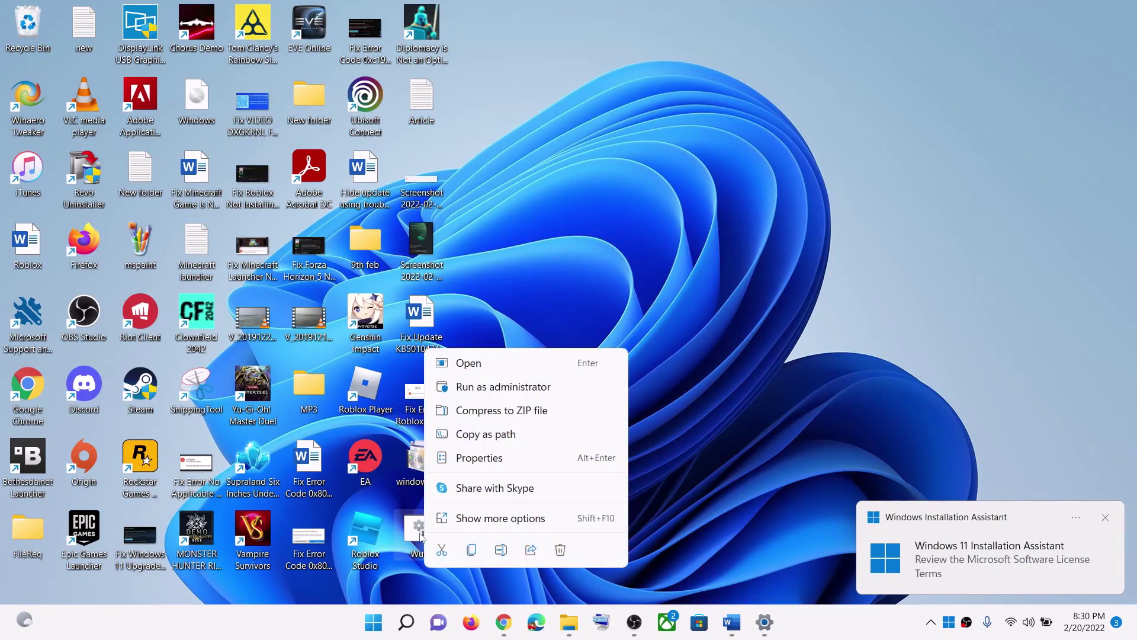
right_click(413, 539)
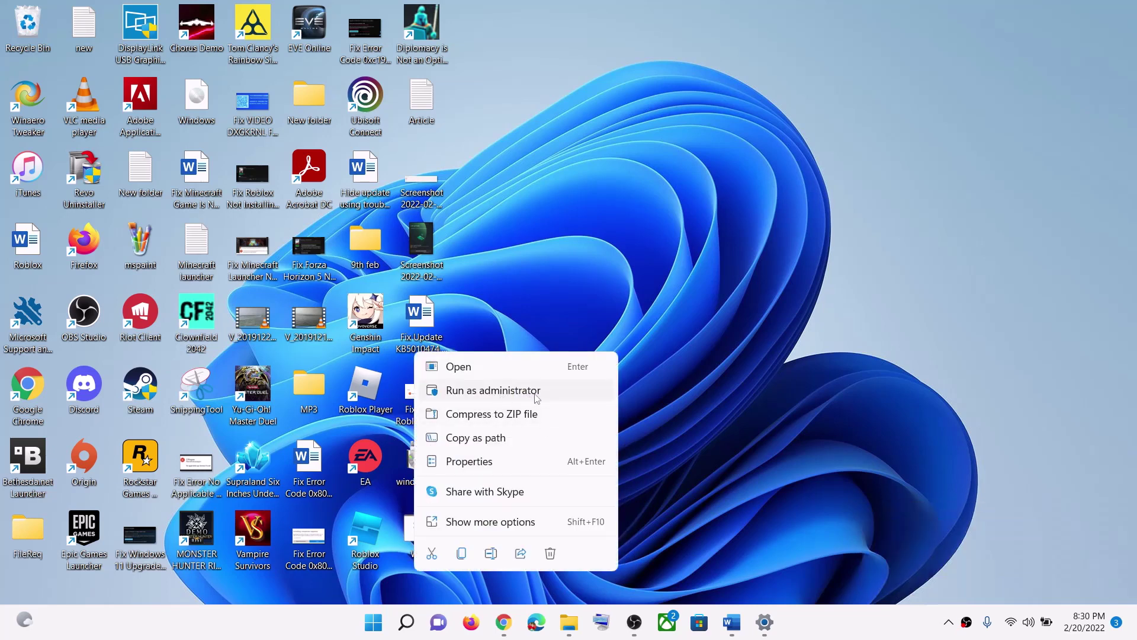
left_click(581, 394)
left_click(529, 426)
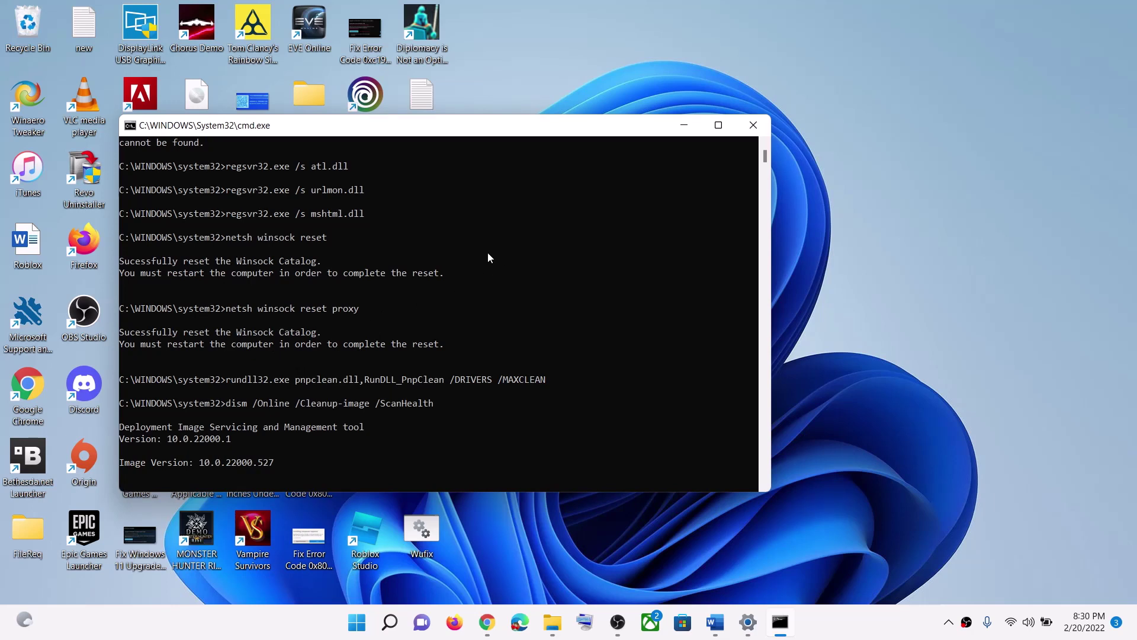
Step: Cancel the Start power options, leave the script running, and scroll Word to Step 6, Use Media Creation Tool
left_click(357, 622)
left_click(754, 572)
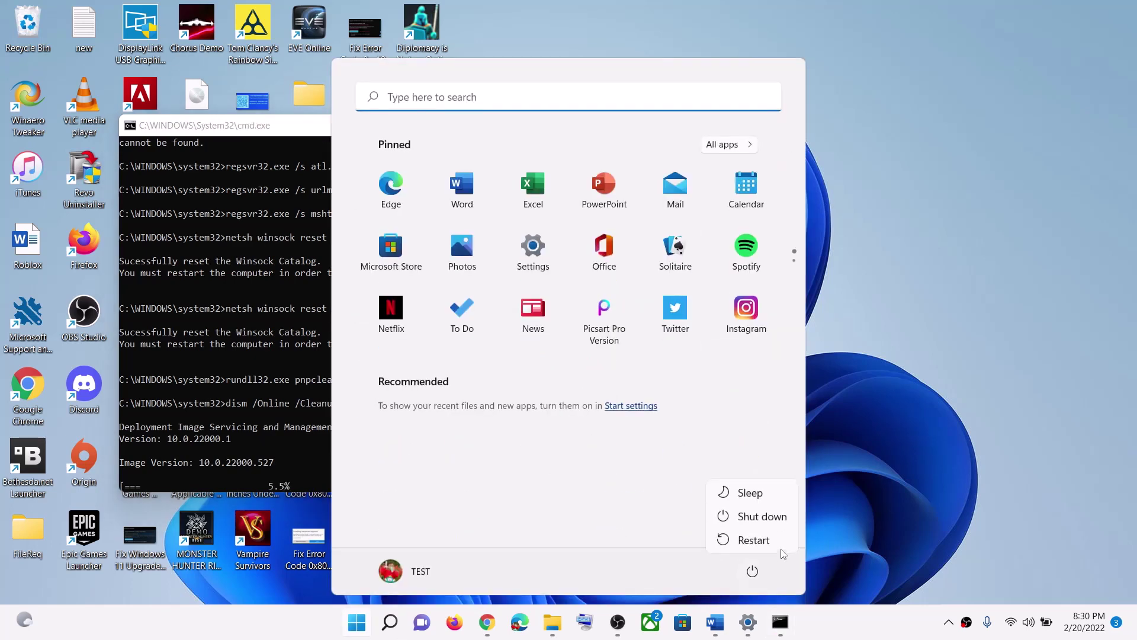
key("Escape")
left_click(268, 315)
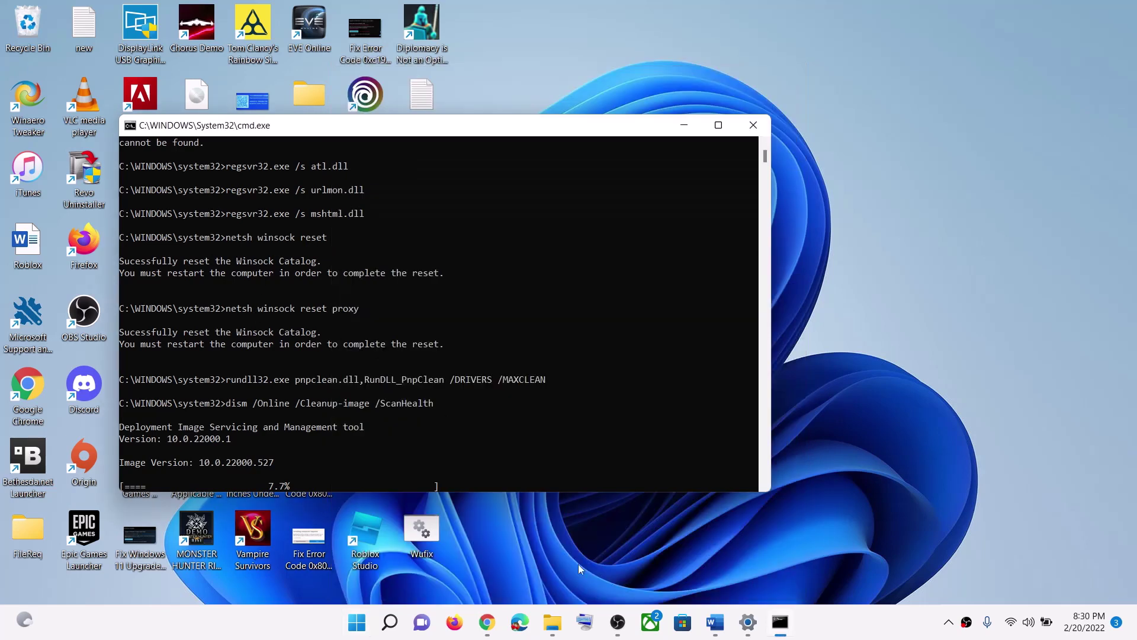
left_click(715, 622)
scroll(432, 296, "down", 1)
scroll(432, 297, "down", 5)
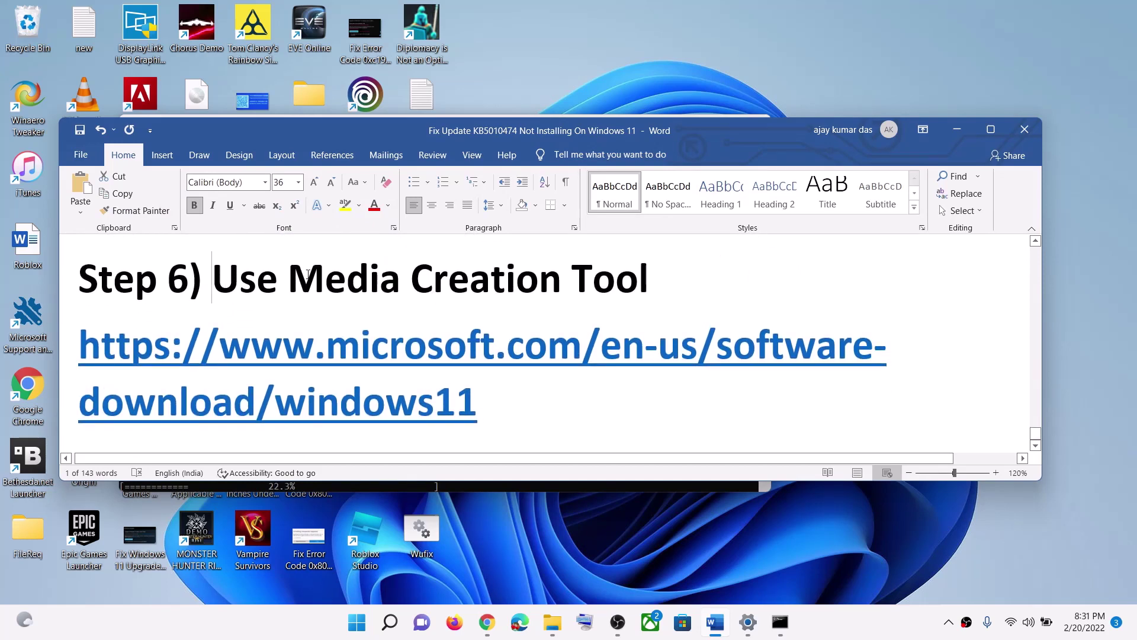
Step: Download MediaCreationTool.exe from the Windows 11 page in Chrome and run it, approving UAC
left_click_drag(225, 282, 652, 288)
left_click(887, 632)
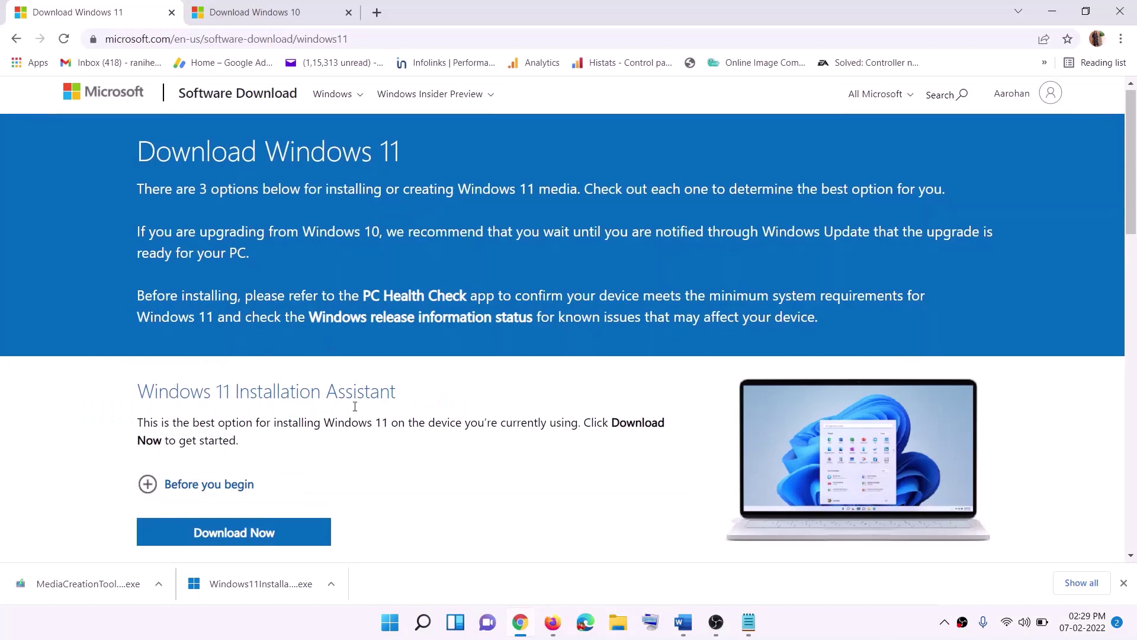
scroll(300, 472, "down", 5)
left_click_drag(211, 351, 312, 351)
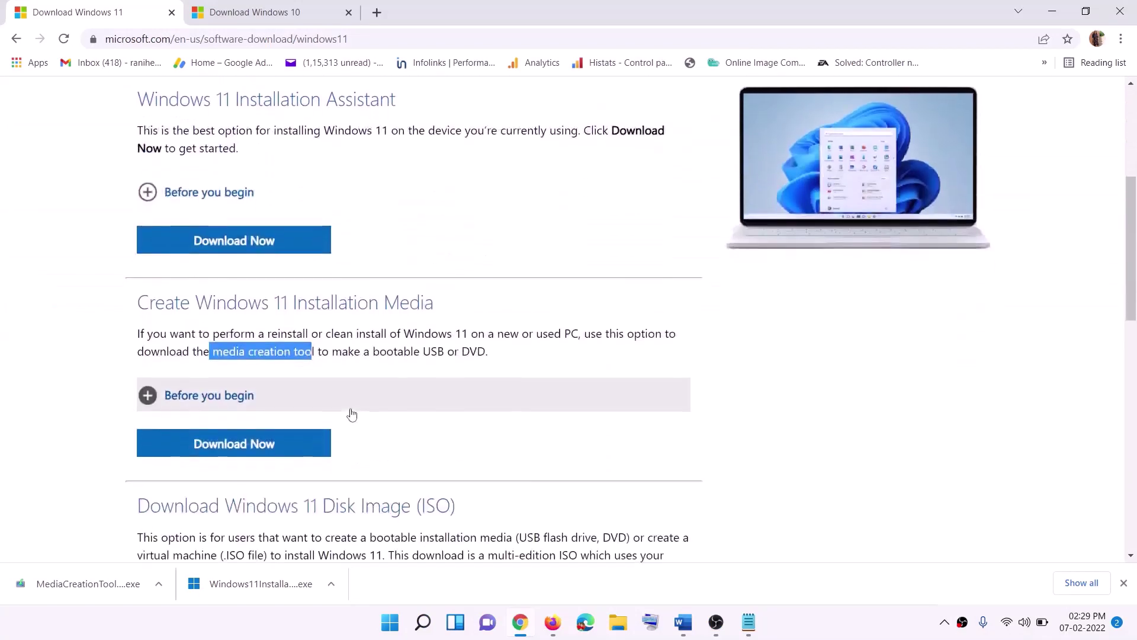
left_click_drag(213, 352, 328, 352)
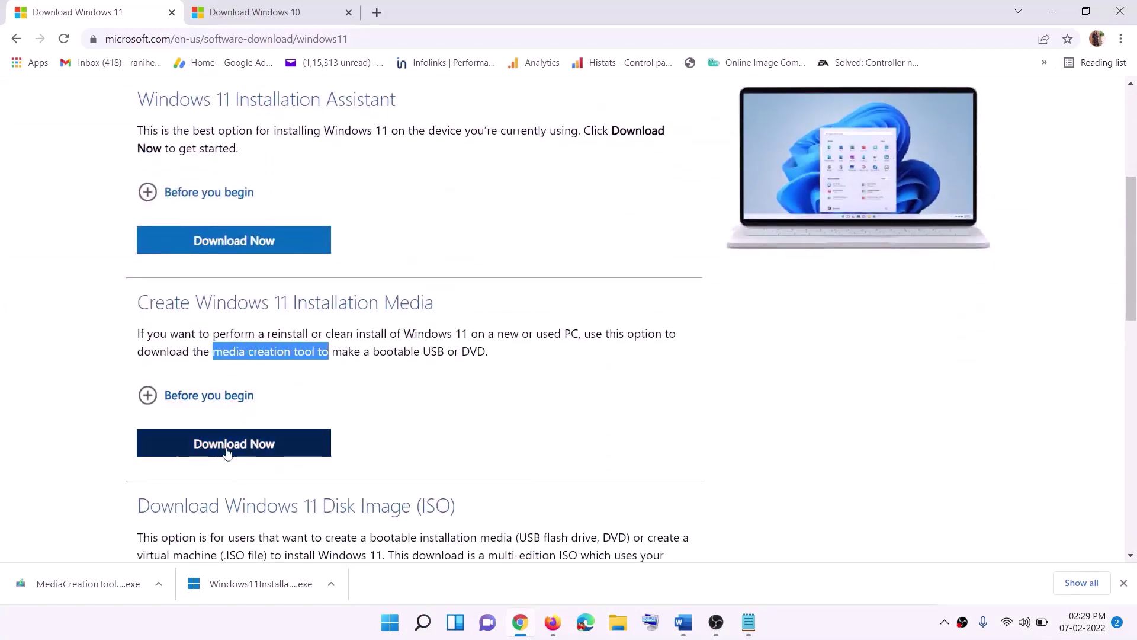
left_click(226, 451)
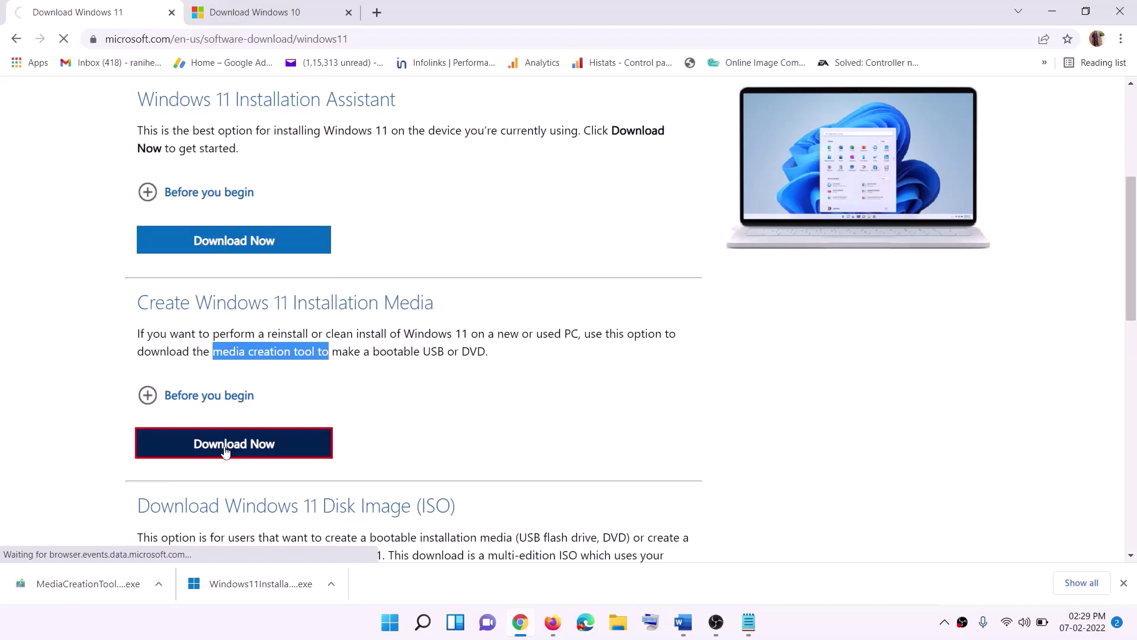
left_click(45, 597)
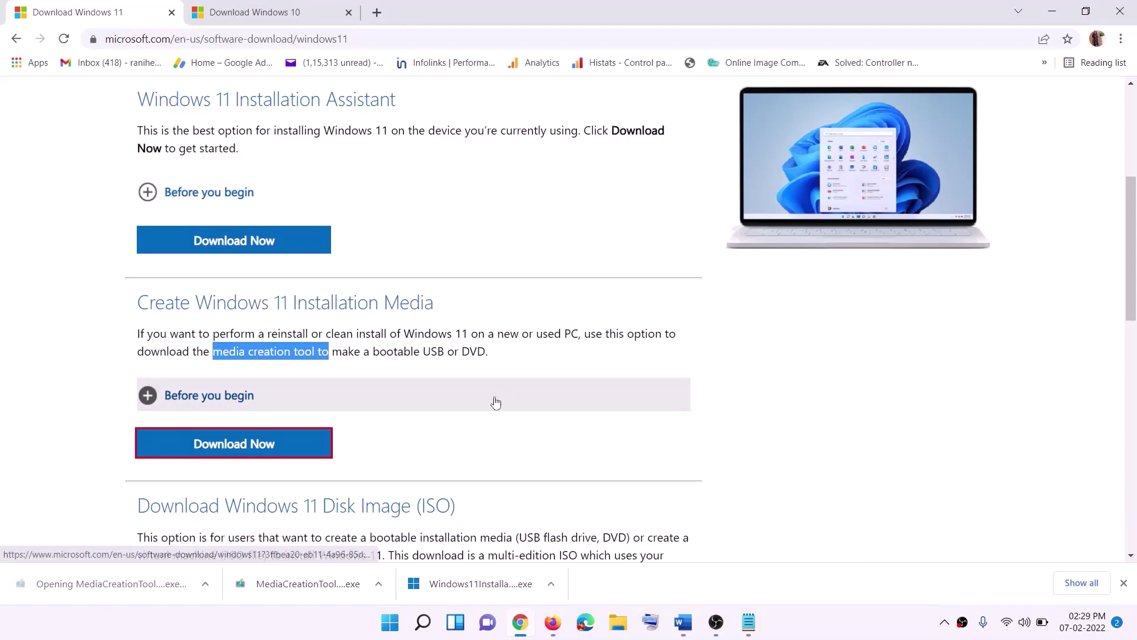
left_click(503, 438)
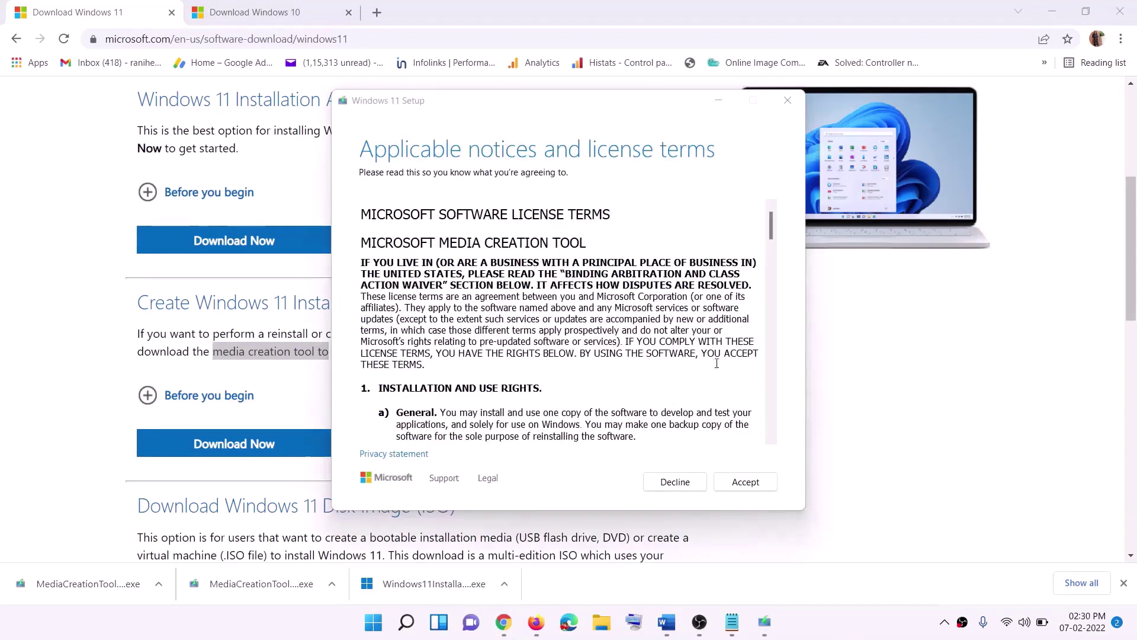
Step: Accept the terms, keep recommended language and edition, and save an ISO file named Windows to the Desktop
left_click(745, 482)
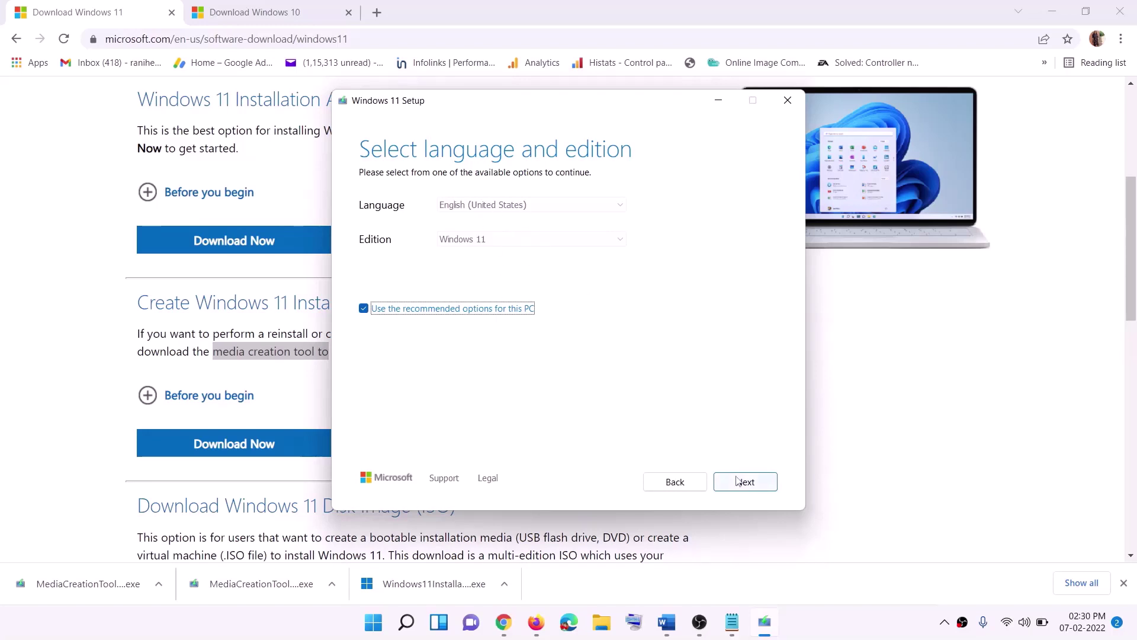
left_click(738, 480)
left_click(400, 256)
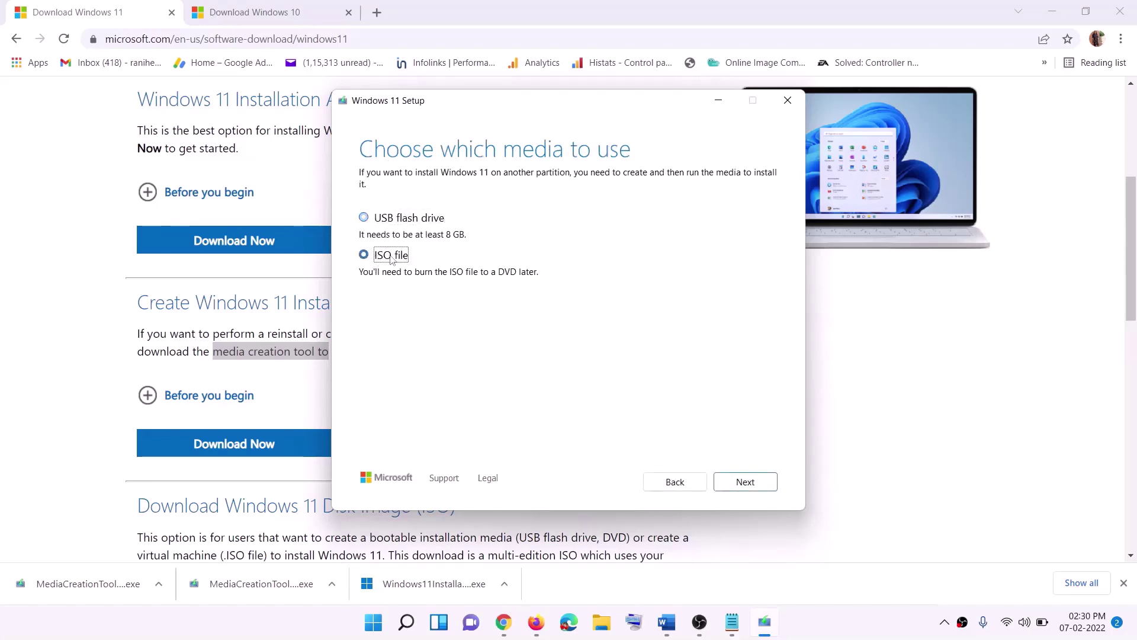
left_click(739, 480)
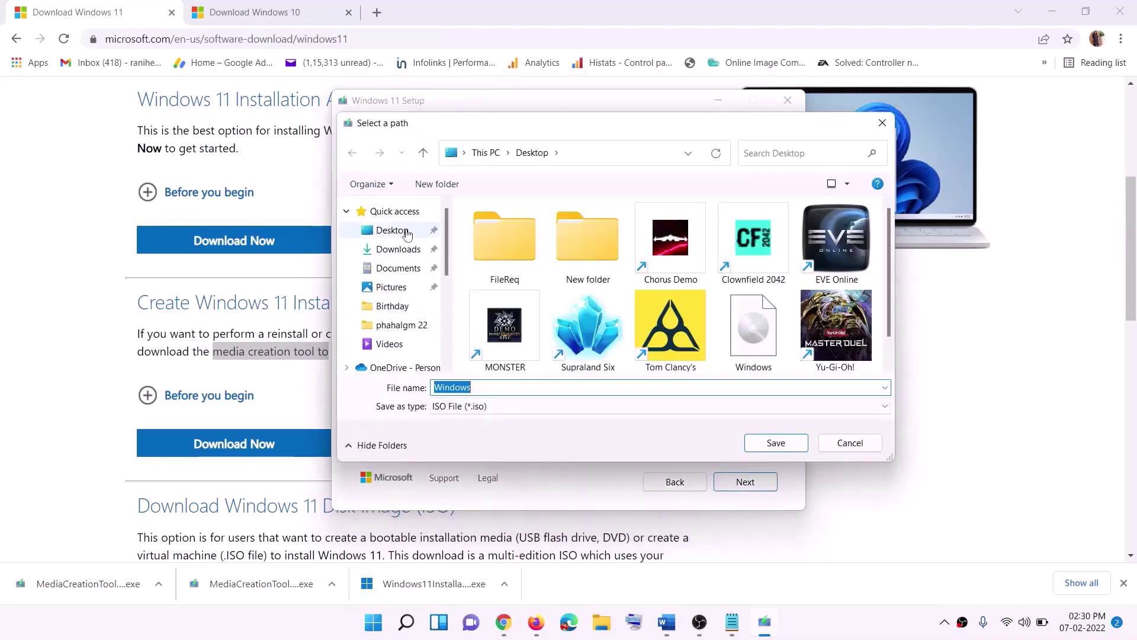
left_click(391, 232)
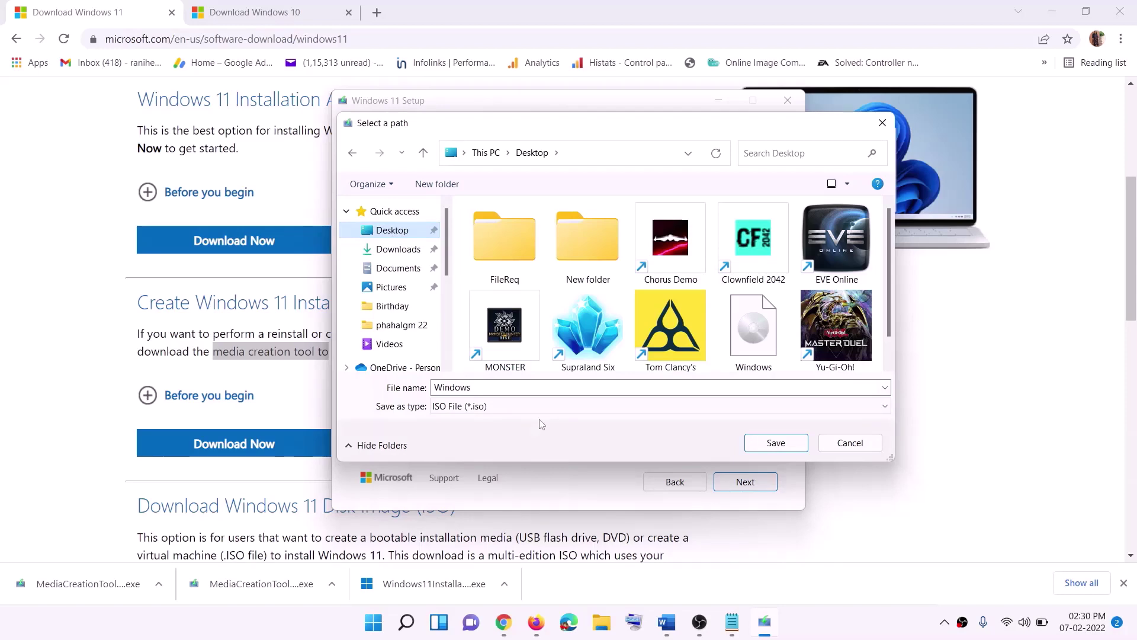
left_click(781, 446)
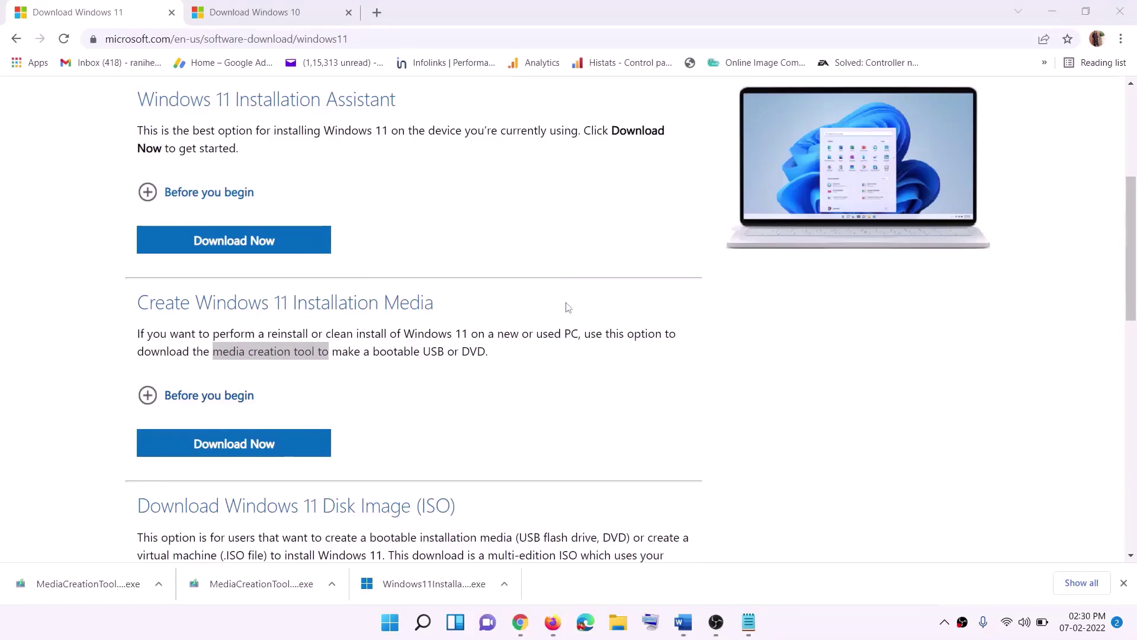
key("super+d")
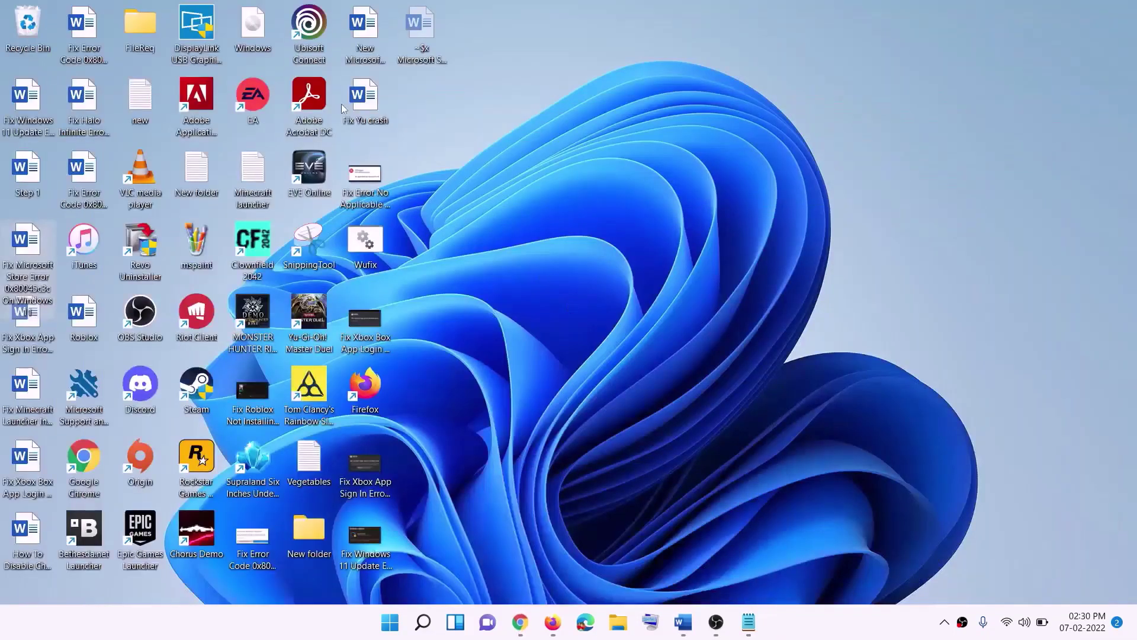
Step: Mount the Windows ISO, run its setup with UAC approval, and continue past the first Install Windows 11 page
left_click_drag(266, 31, 456, 372)
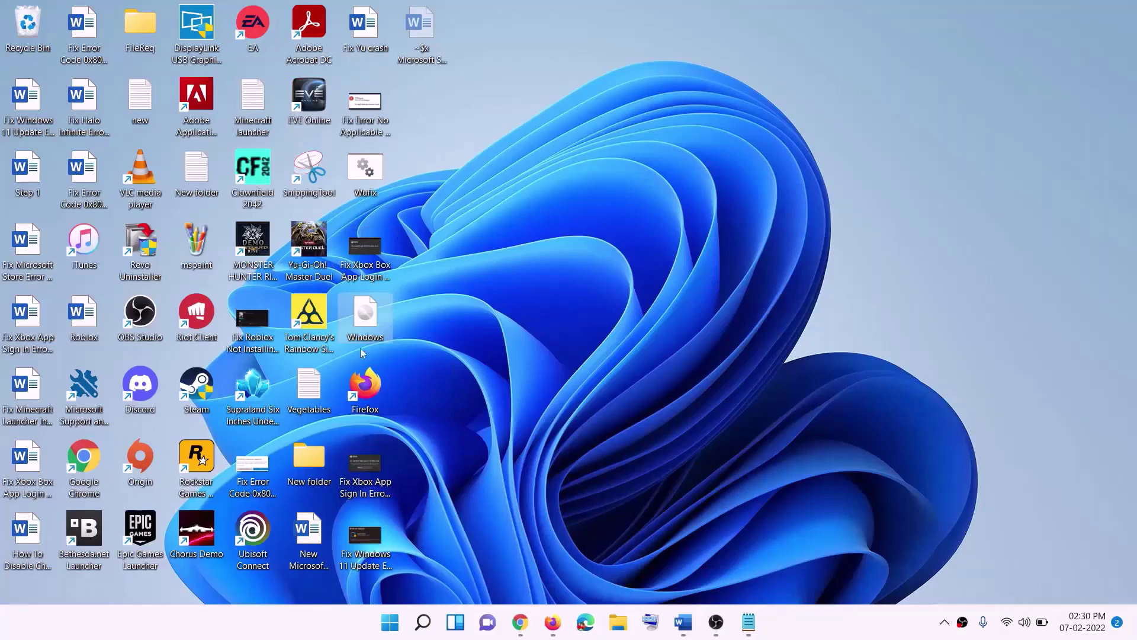
double_click(367, 324)
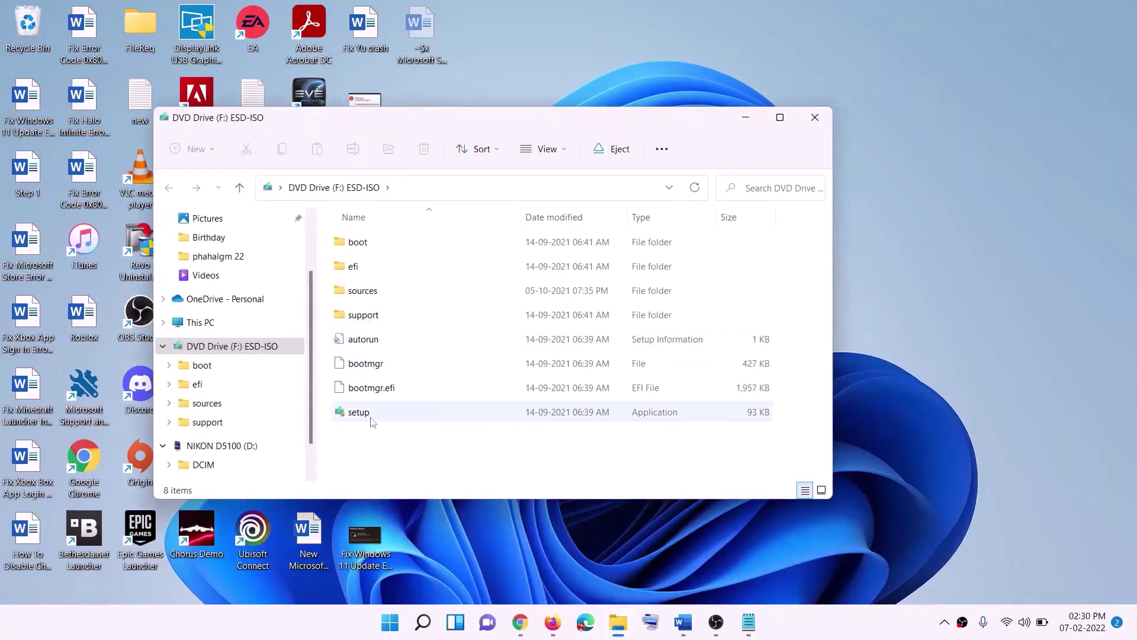
left_click(360, 414)
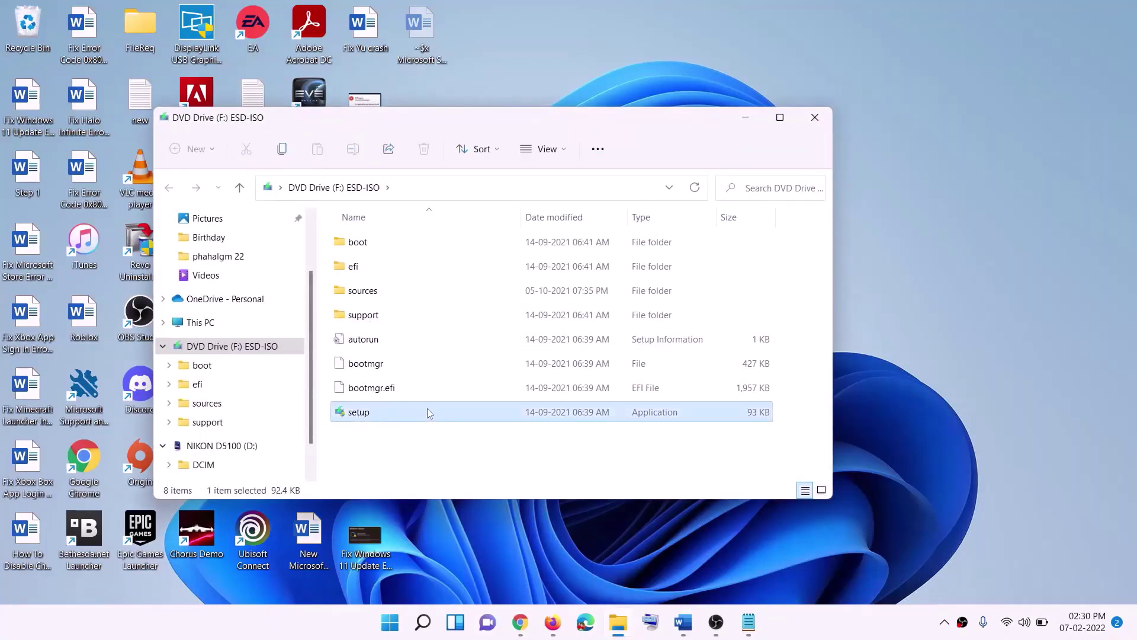
double_click(390, 415)
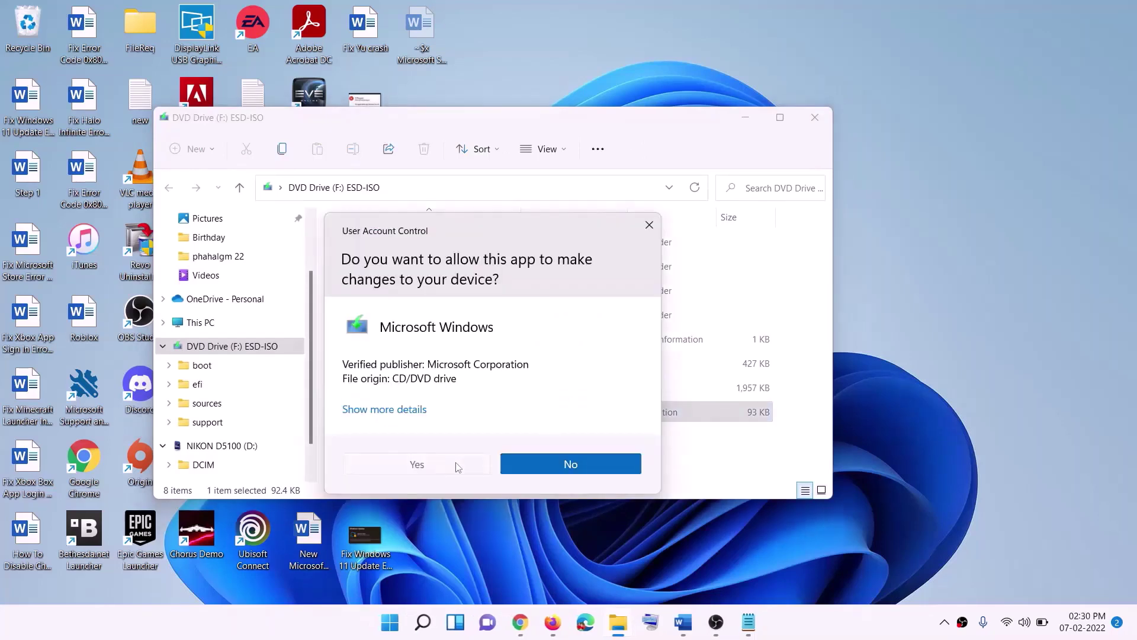
left_click(458, 465)
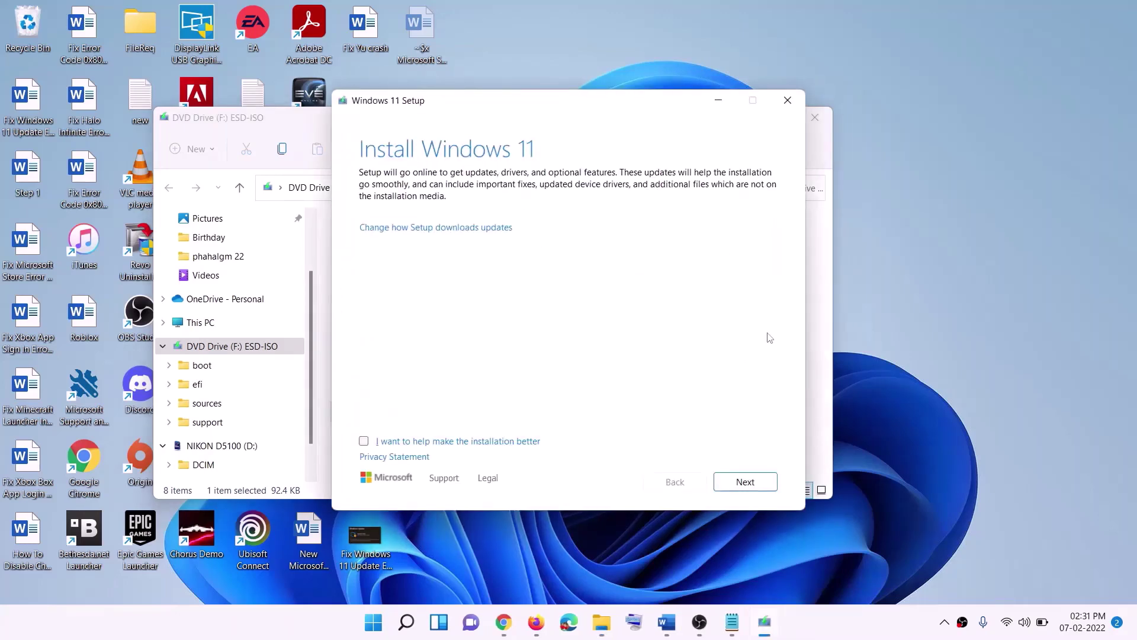
left_click(747, 481)
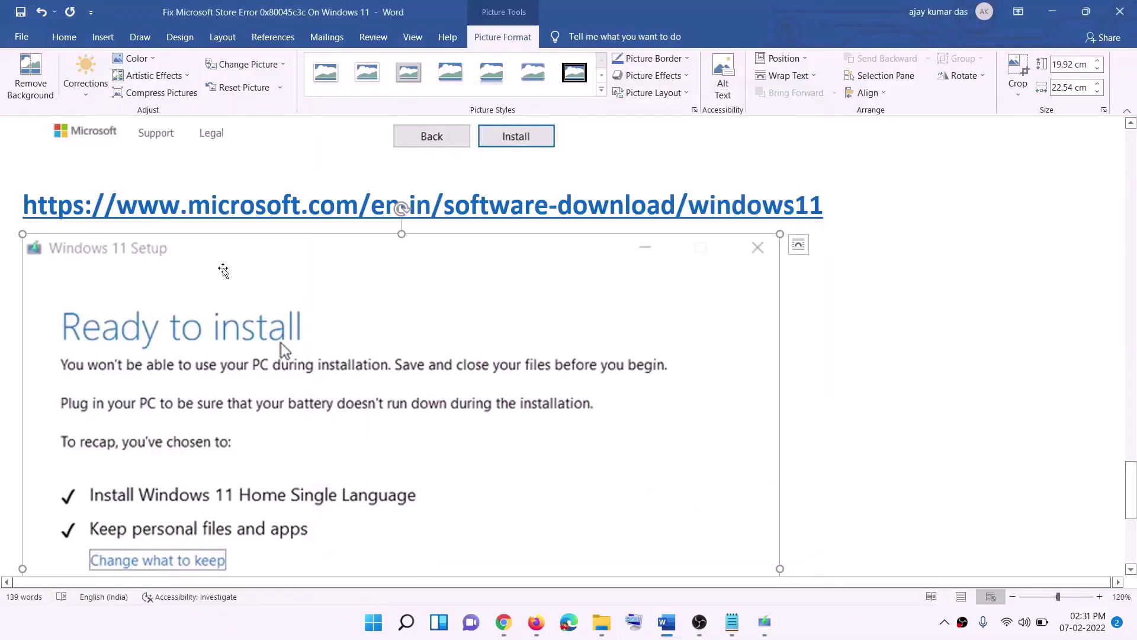
Step: Scroll back to the guide's top and highlight error code 0x80070057 in the title
scroll(314, 255, "down", 3)
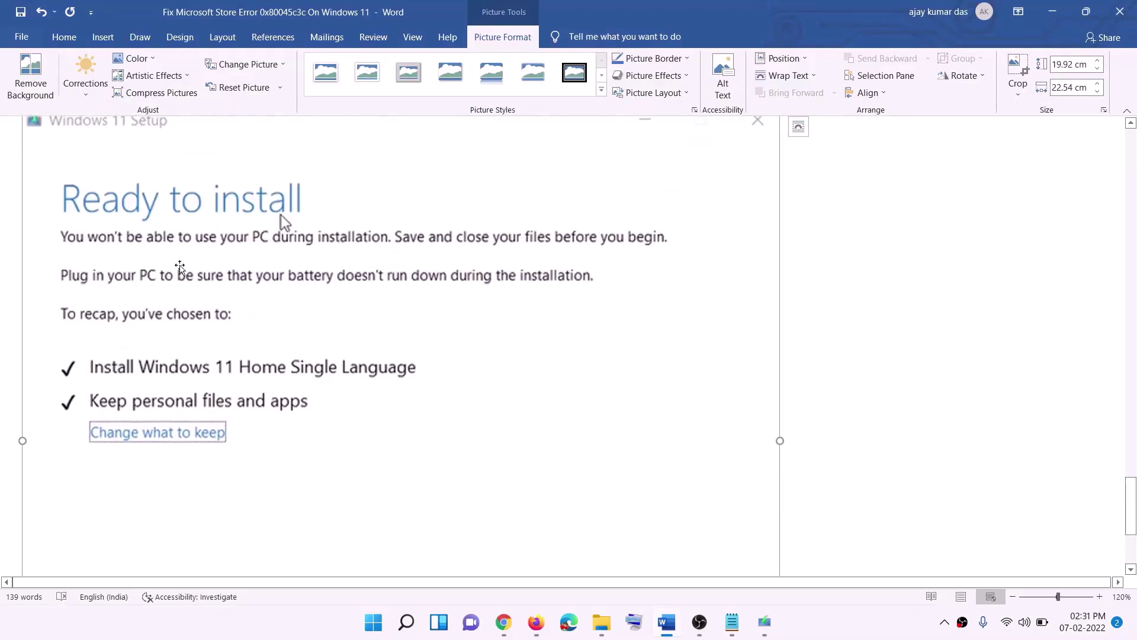
scroll(314, 217, "down", 1)
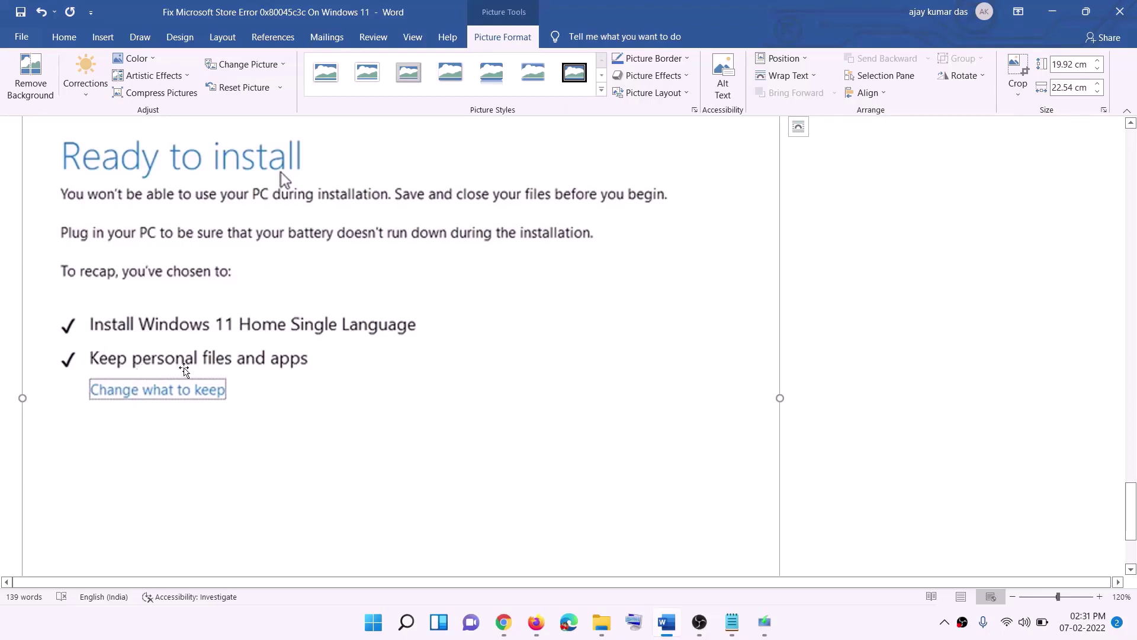
scroll(430, 372, "down", 2)
scroll(429, 372, "down", 2)
scroll(603, 414, "up", 8)
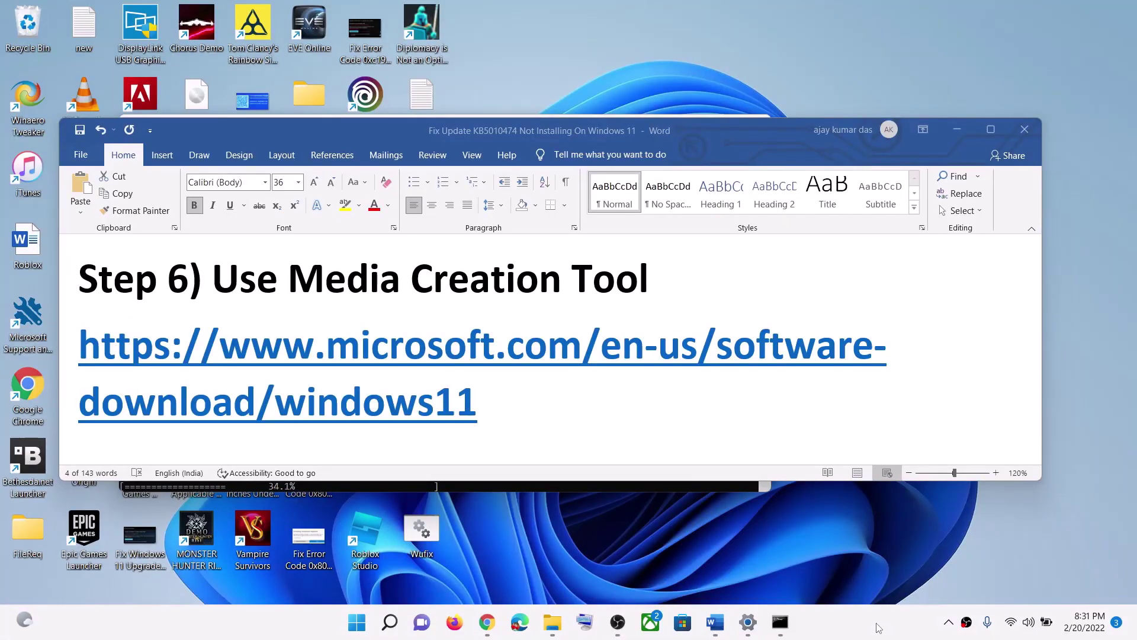
scroll(836, 343, "up", 15)
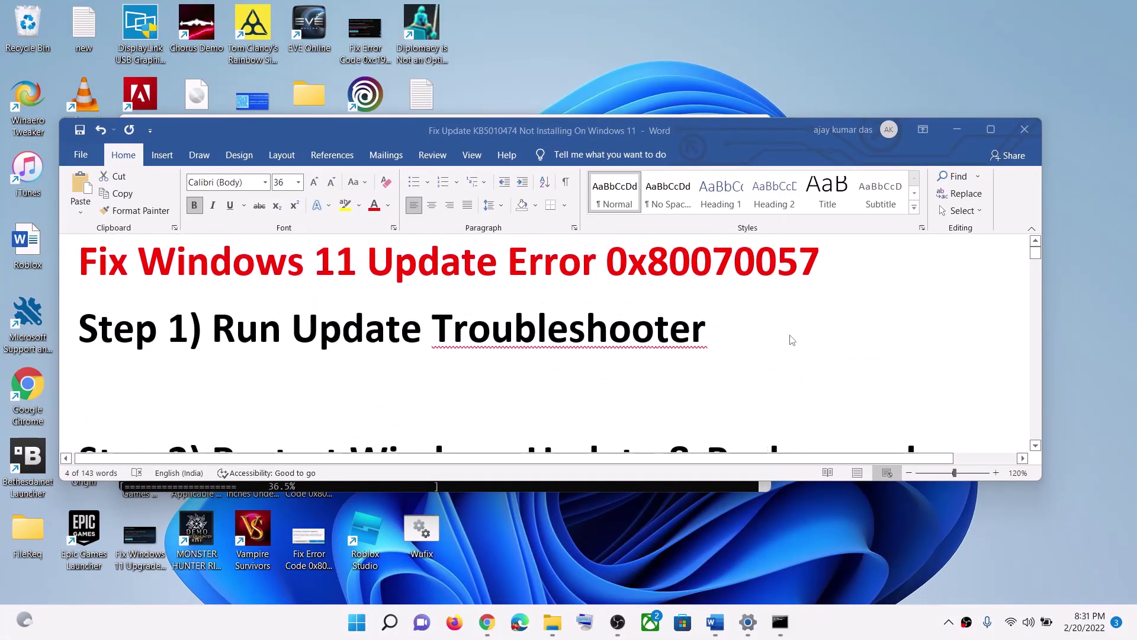
double_click(624, 276)
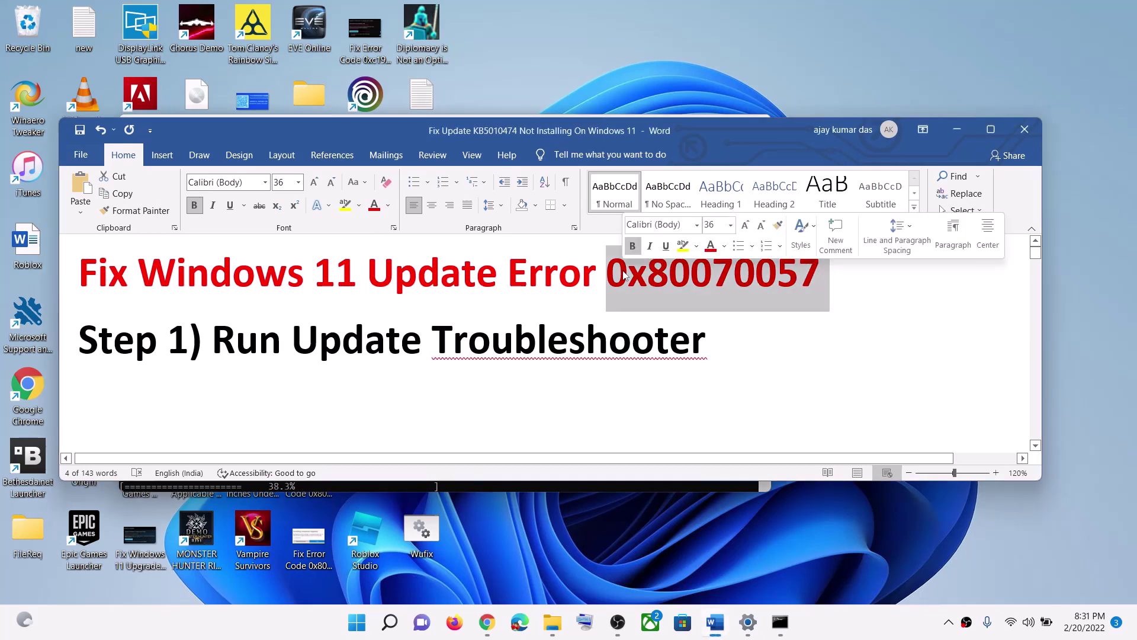
left_click(526, 283)
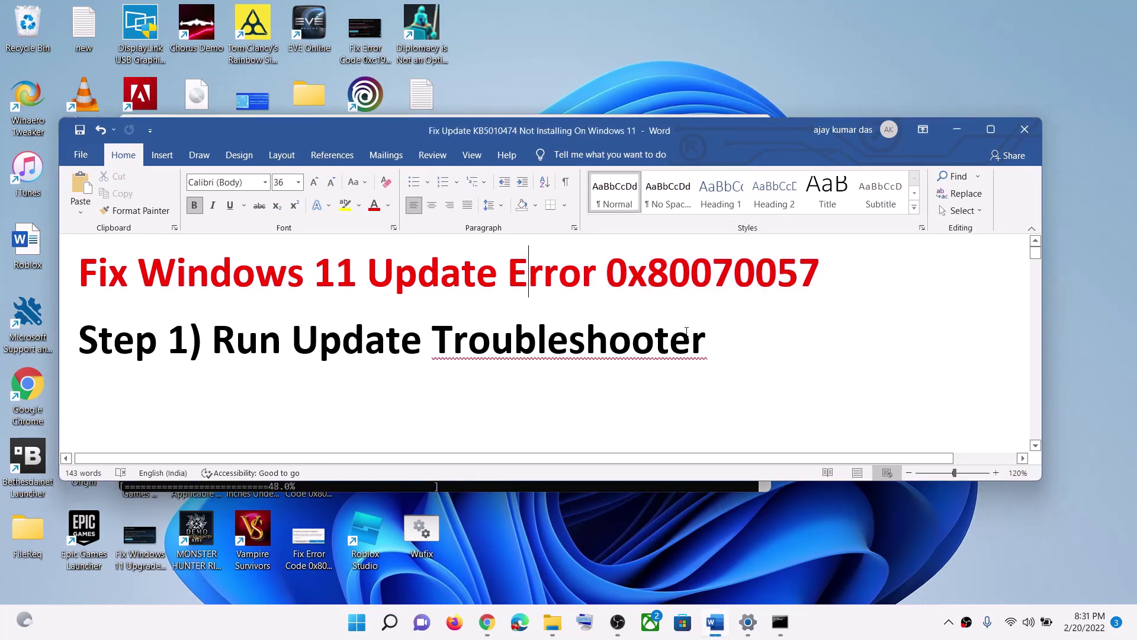